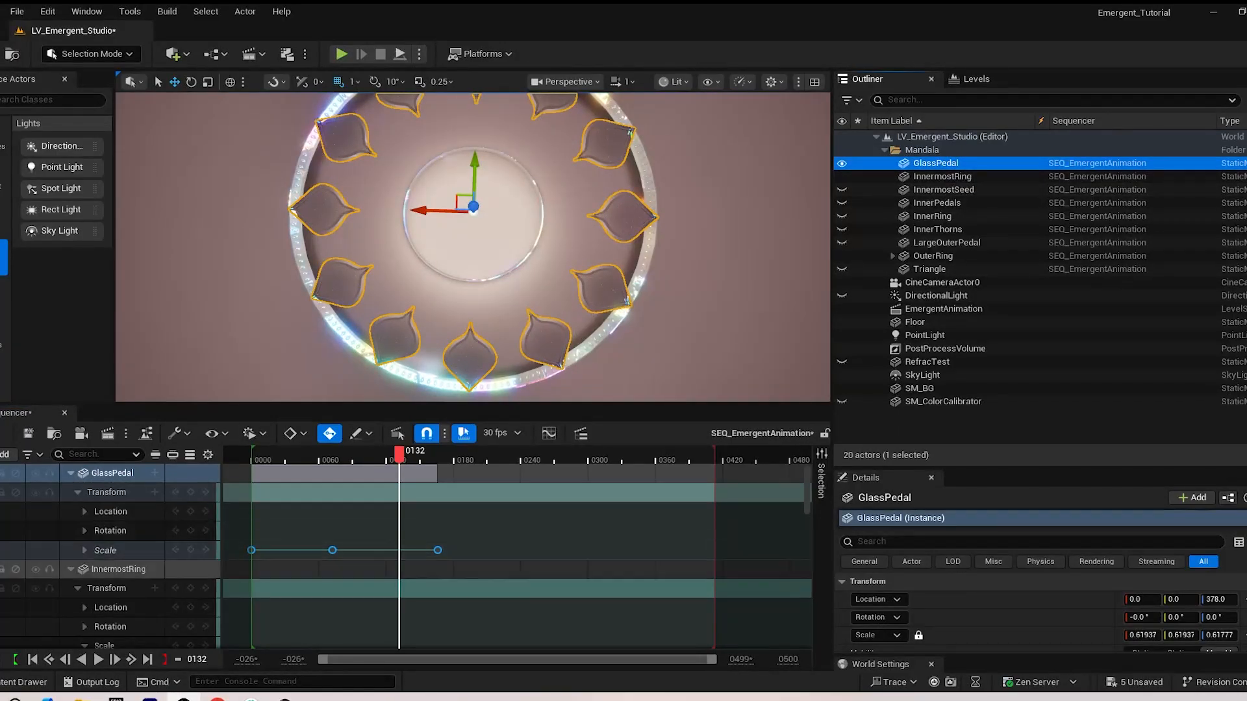
Paste the copied scale keyframes onto the InnermostRing's Scale track at frame 0 and play back the animation
click(117, 569)
scroll(117, 607, down, 2)
click(107, 604)
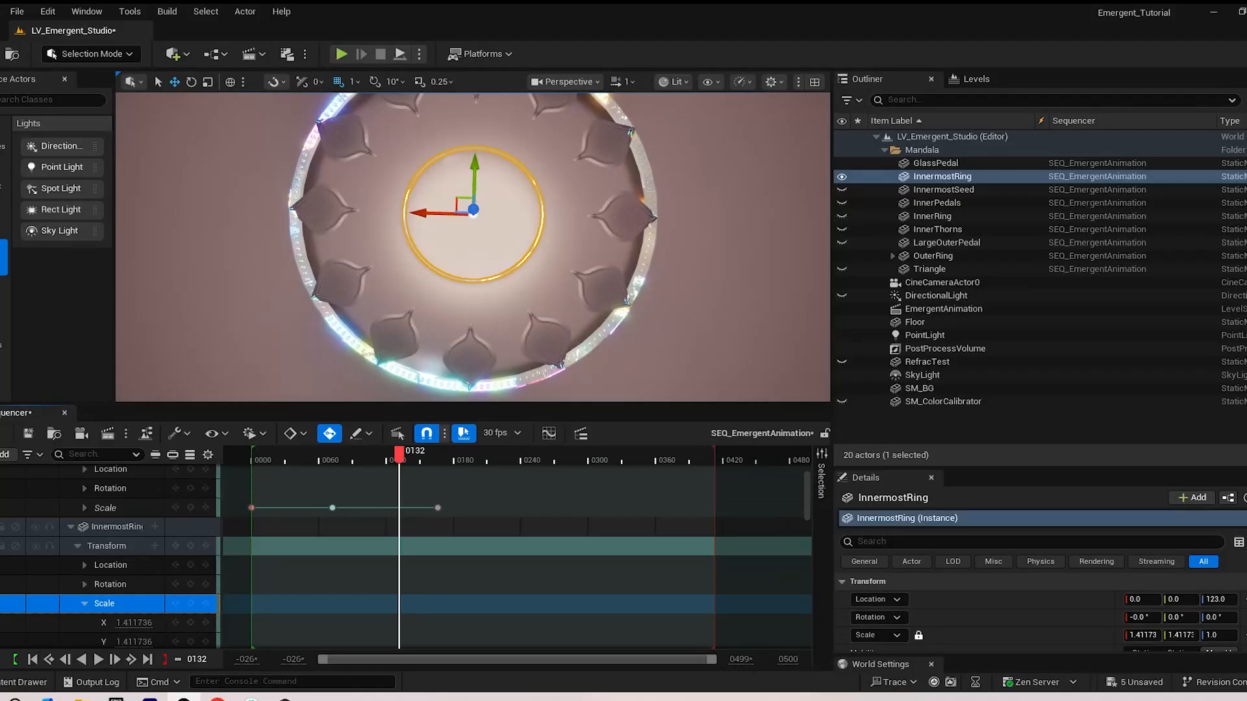
drag(399, 455, 251, 455)
key(ctrl+v)
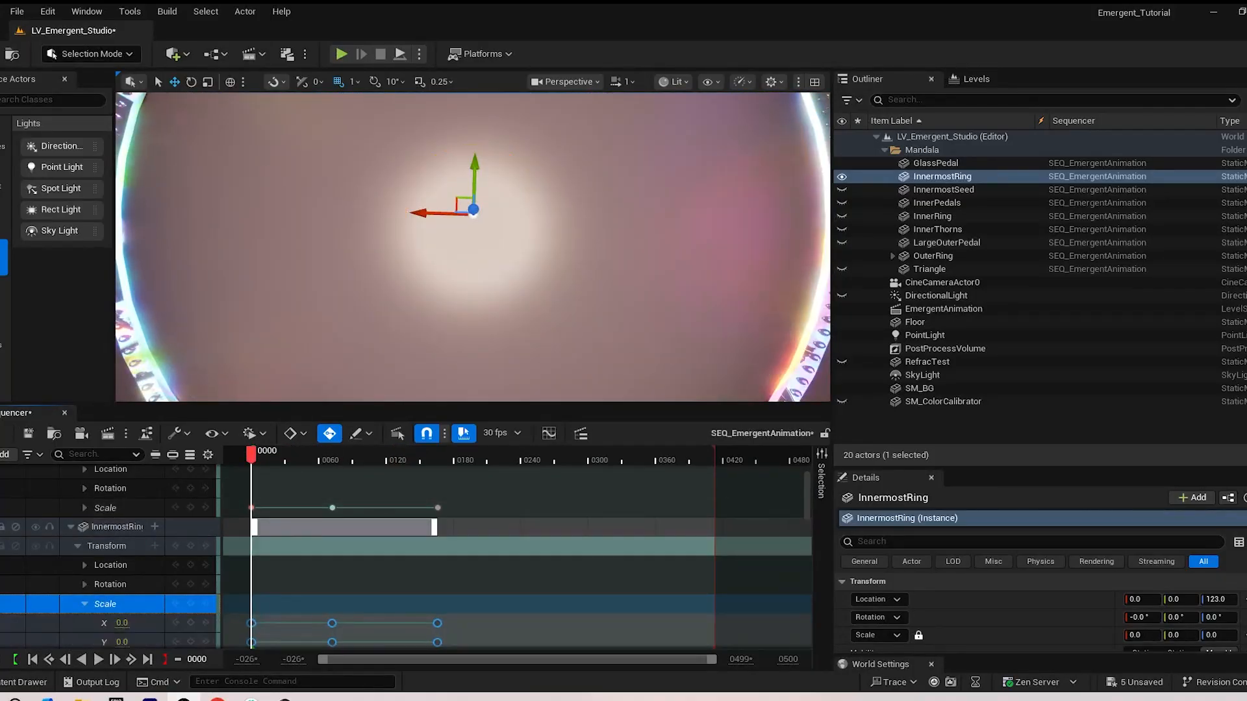
key(space)
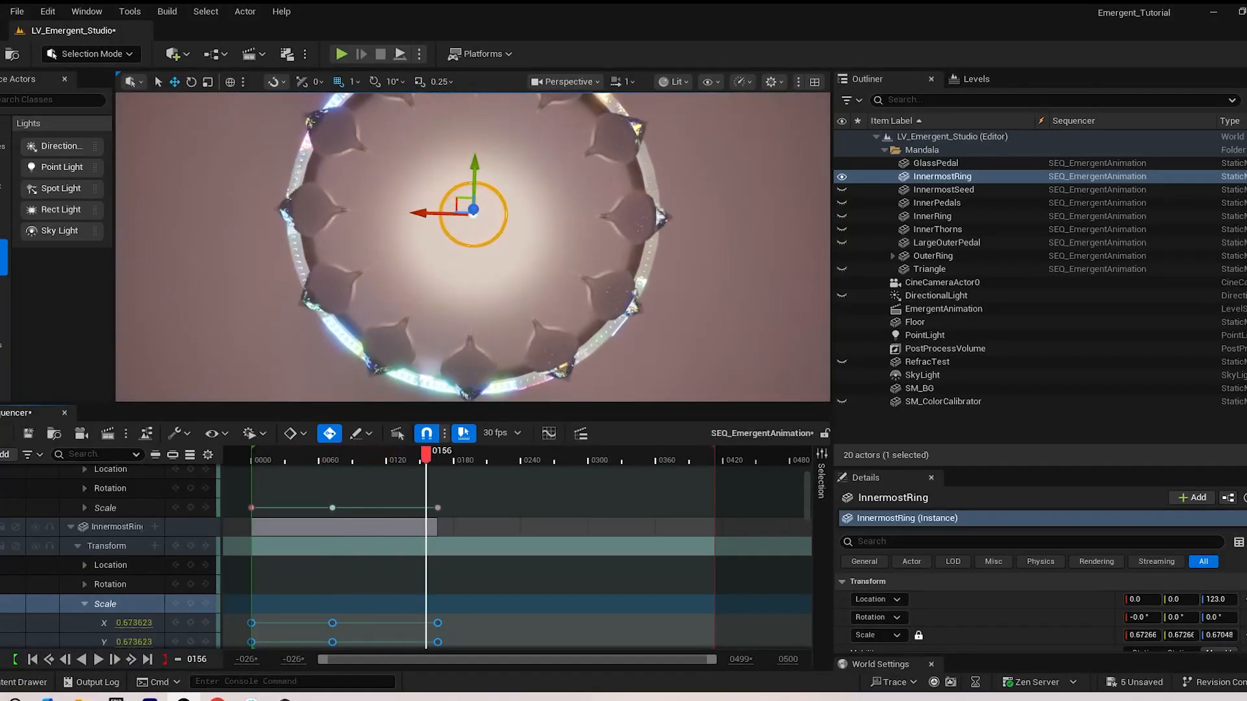
drag(469, 456, 308, 455)
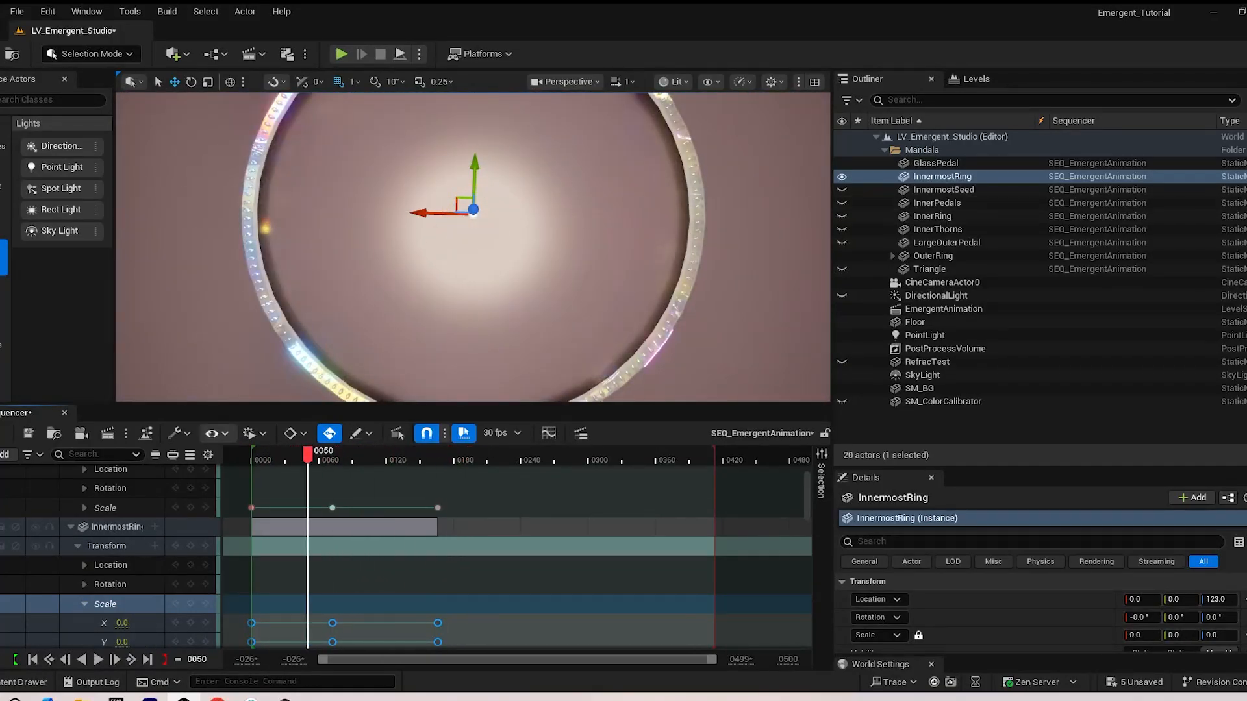
Paste the copied scale keyframes onto the InnermostSeed's Scale track at frame 0, make the actor visible and preview its growth around frame 114
click(71, 526)
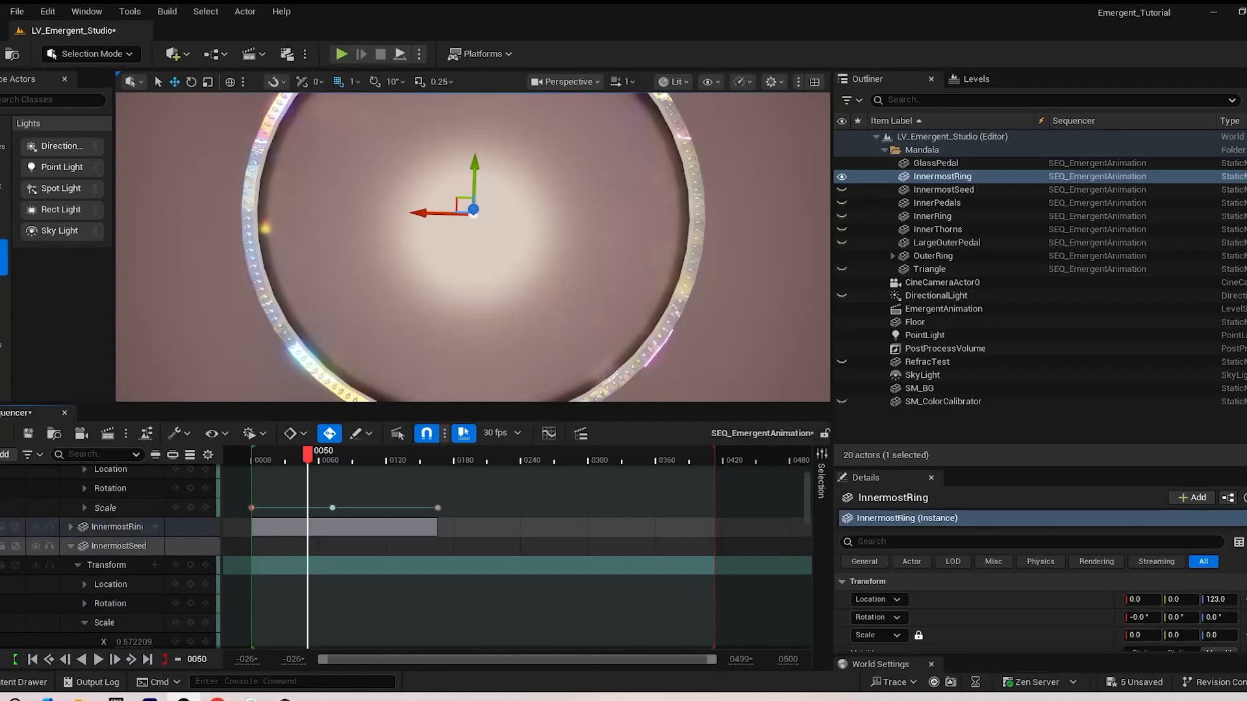
click(106, 622)
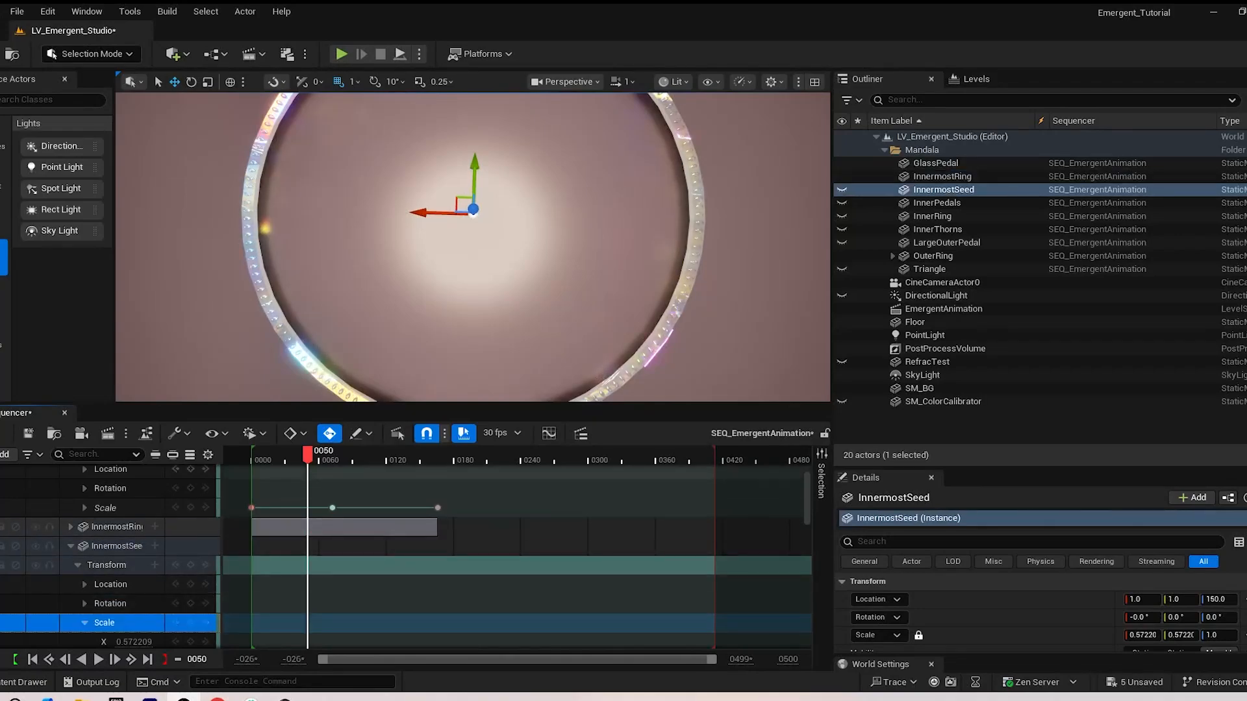
click(251, 459)
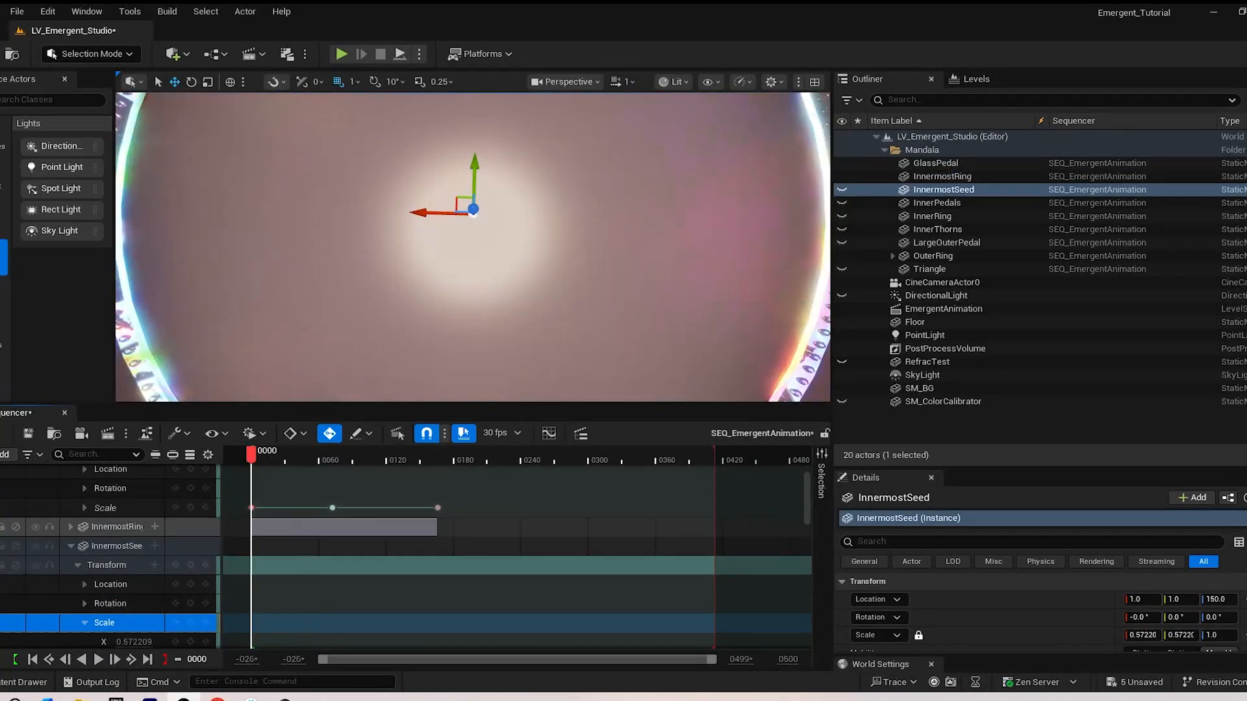
key(ctrl+v)
drag(252, 455, 379, 454)
click(842, 190)
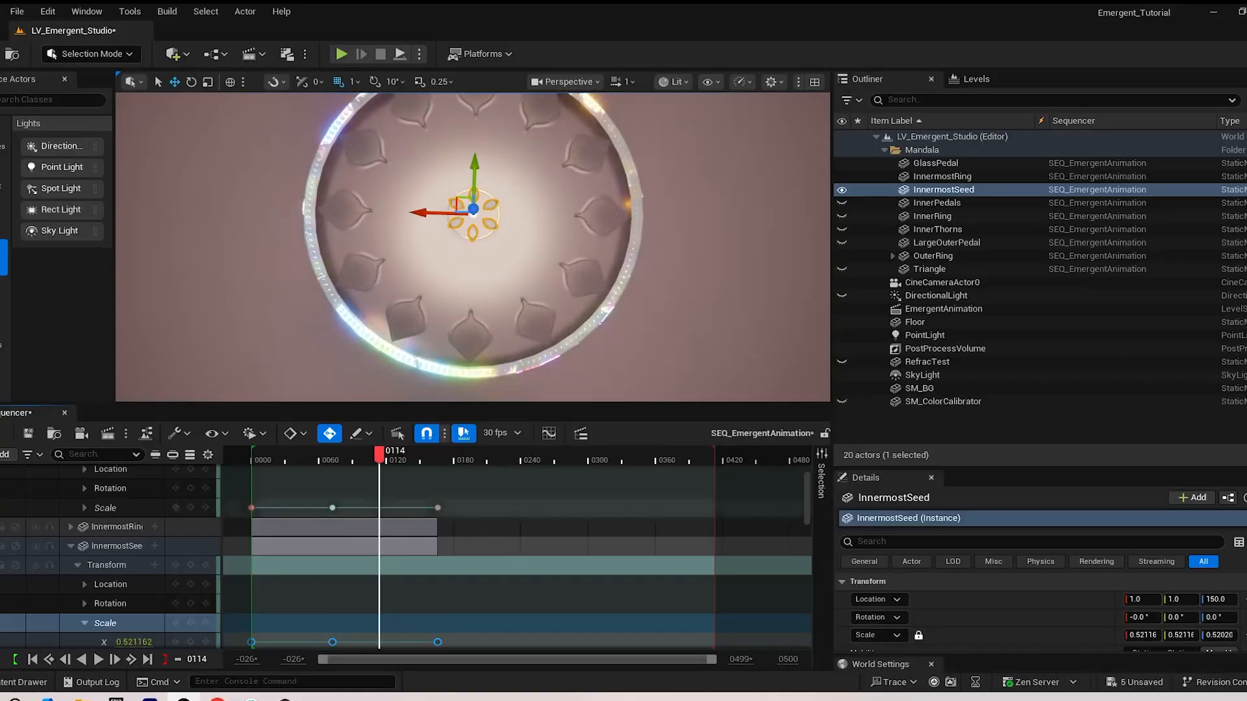
Make InnerPedals visible, paste the copied scale keyframes onto its Scale track at frame 0 and play back the result
click(842, 203)
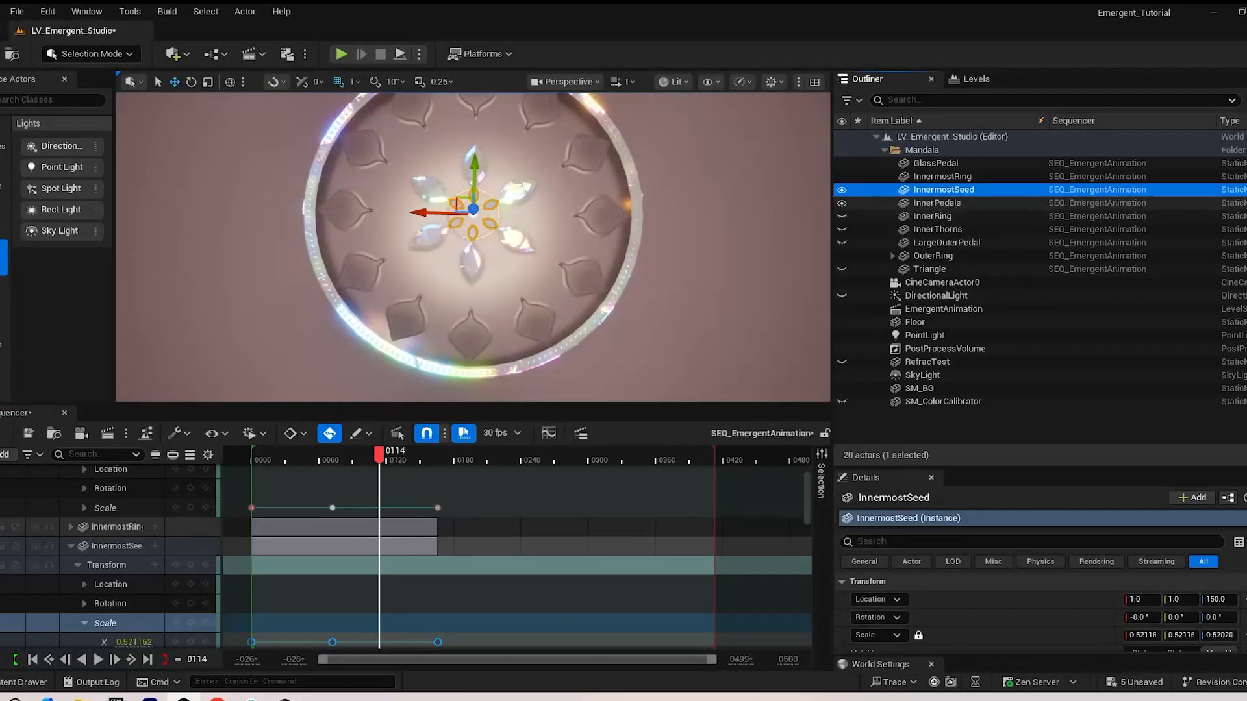
click(936, 202)
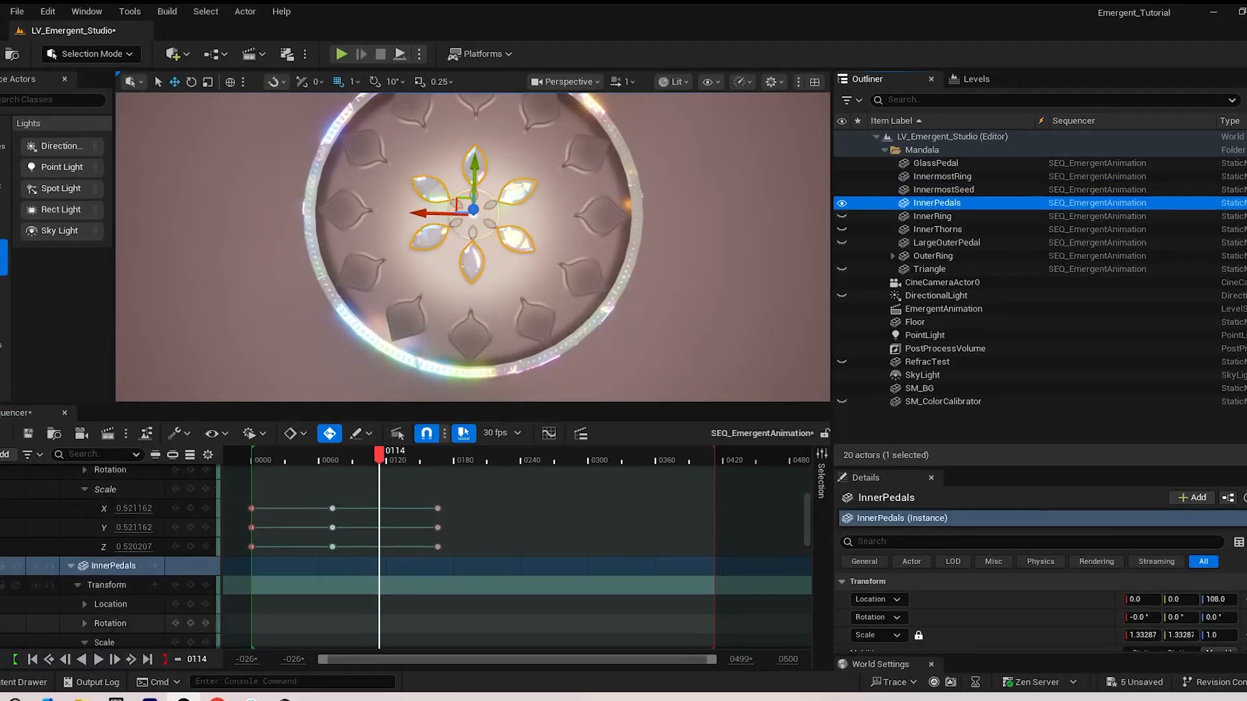
scroll(107, 622, down, 2)
click(105, 600)
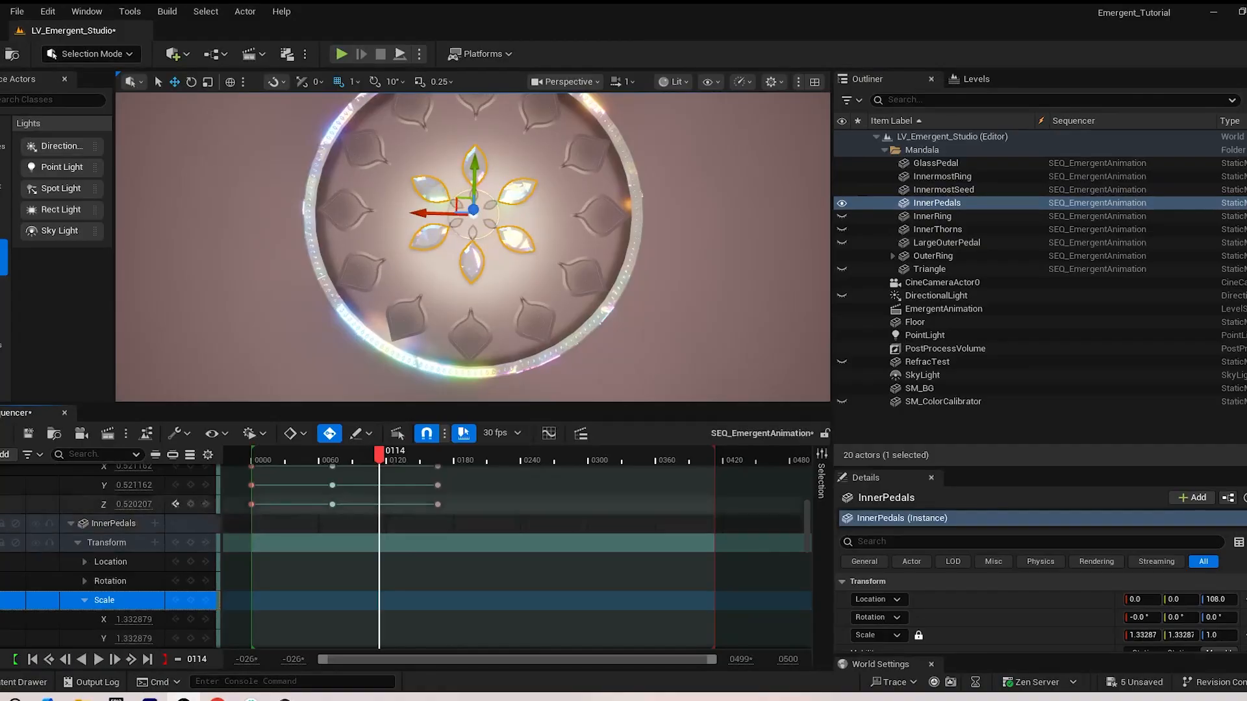
click(175, 504)
click(175, 504)
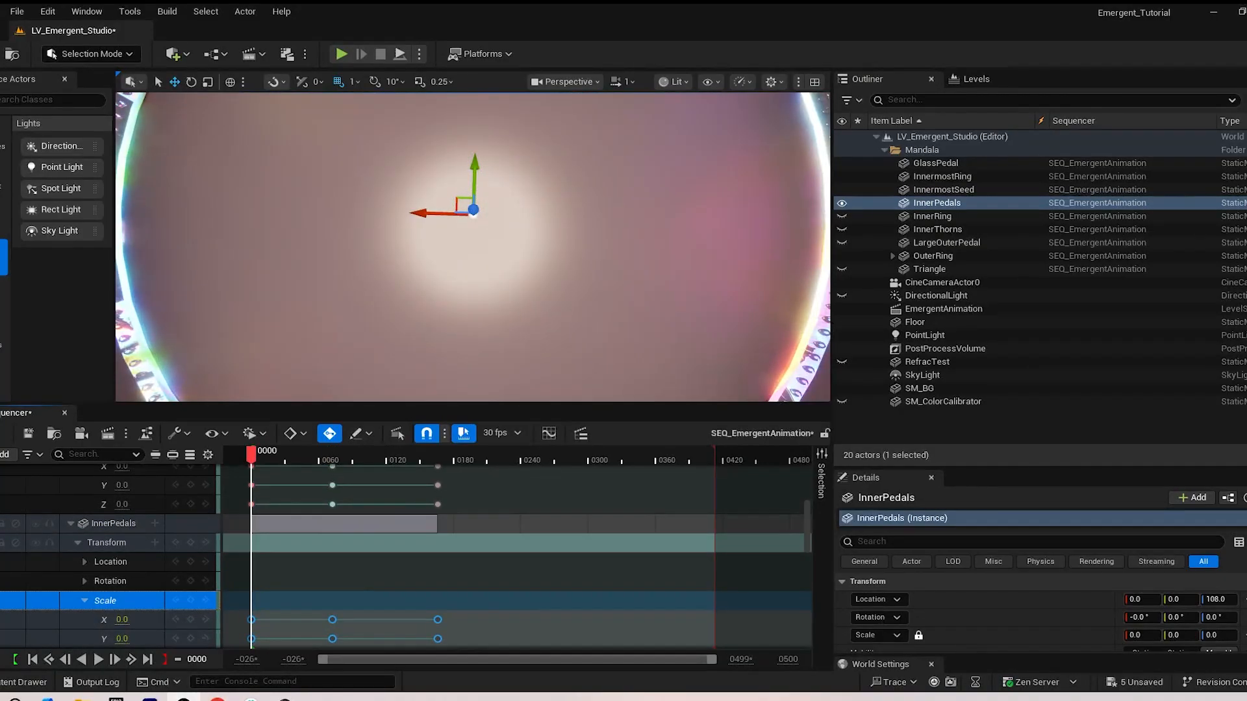
key(space)
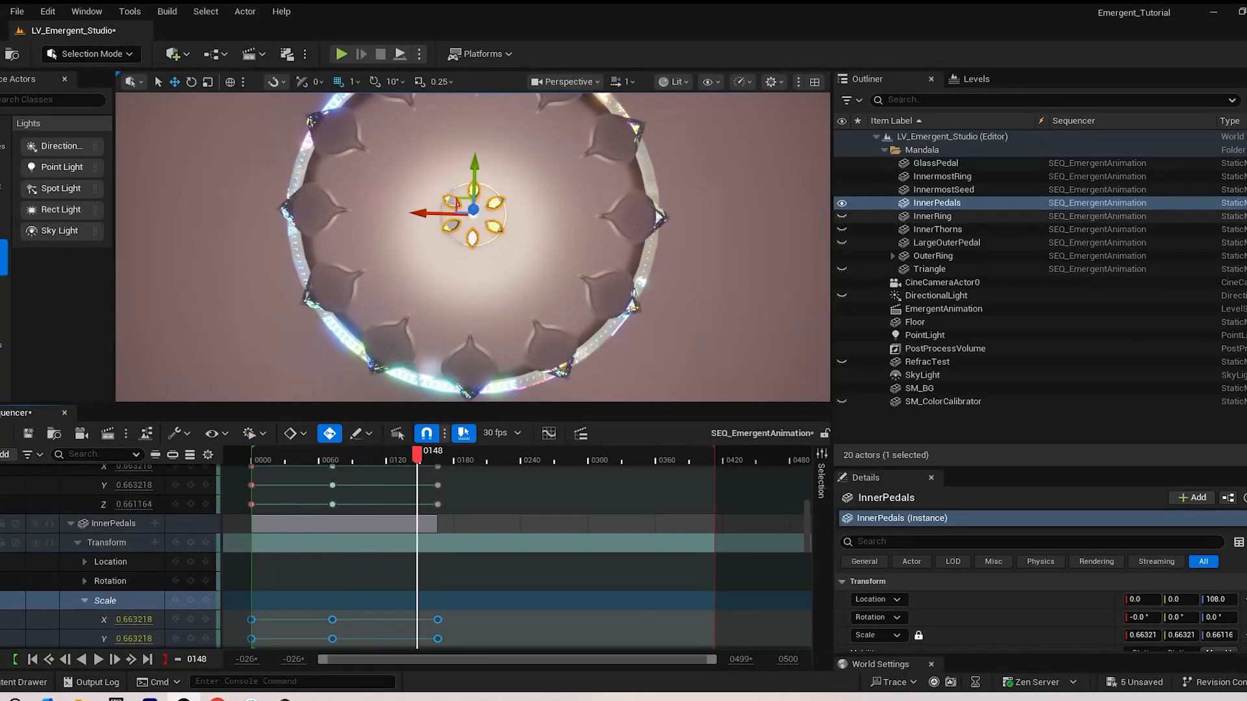
Make InnerRing visible, paste the copied scale keyframes onto its Scale track at frame 0 and scrub through to frame 158
click(842, 216)
click(932, 216)
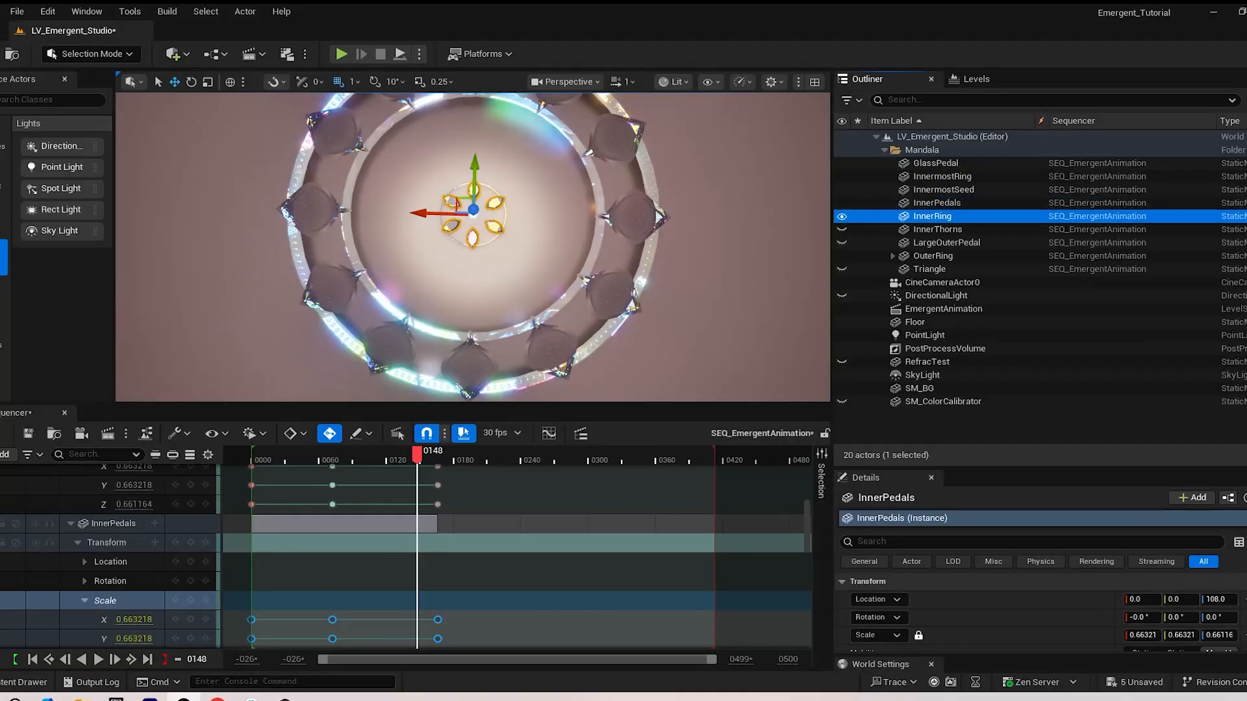
scroll(129, 610, down, 3)
scroll(130, 607, down, 1)
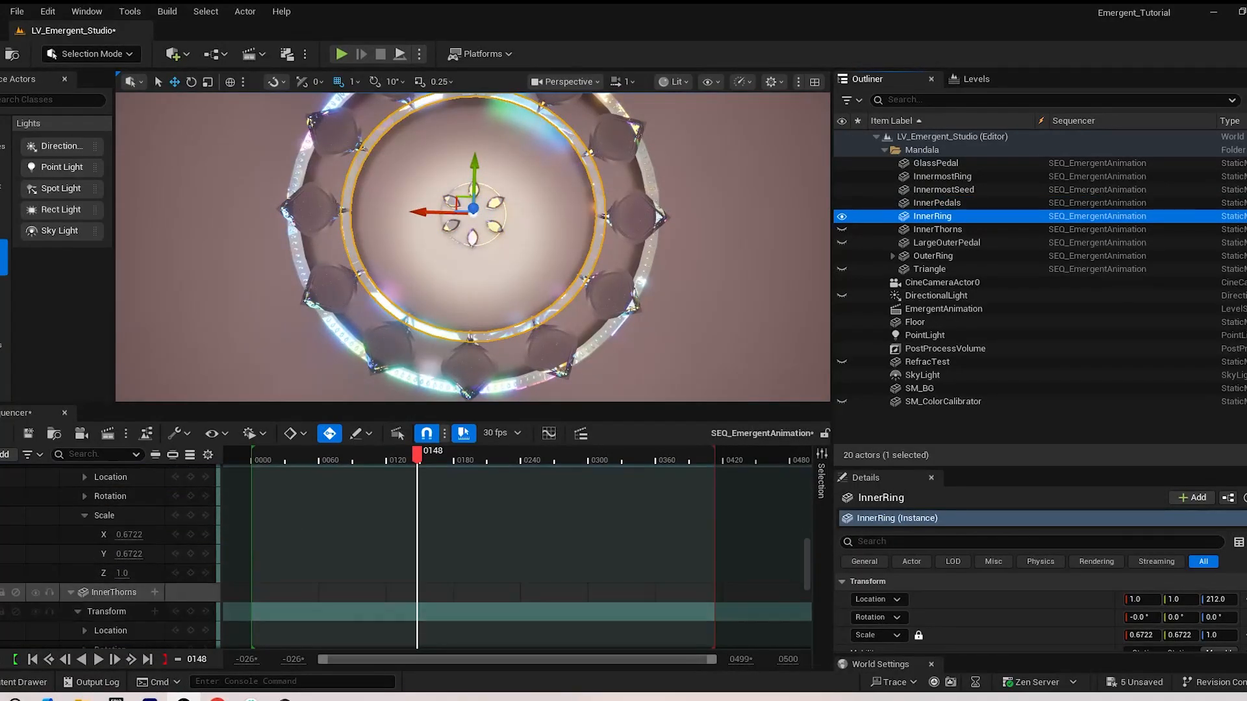
click(107, 515)
scroll(130, 526, up, 4)
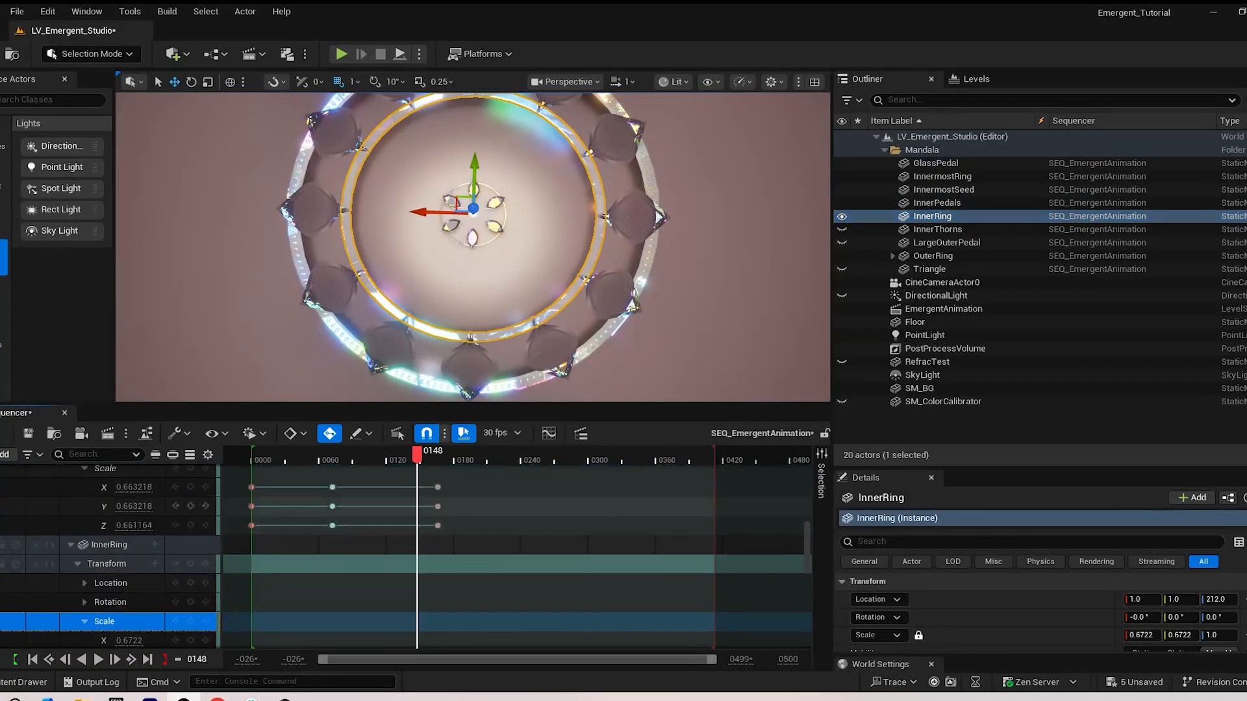
click(176, 526)
click(176, 525)
scroll(176, 525, down, 2)
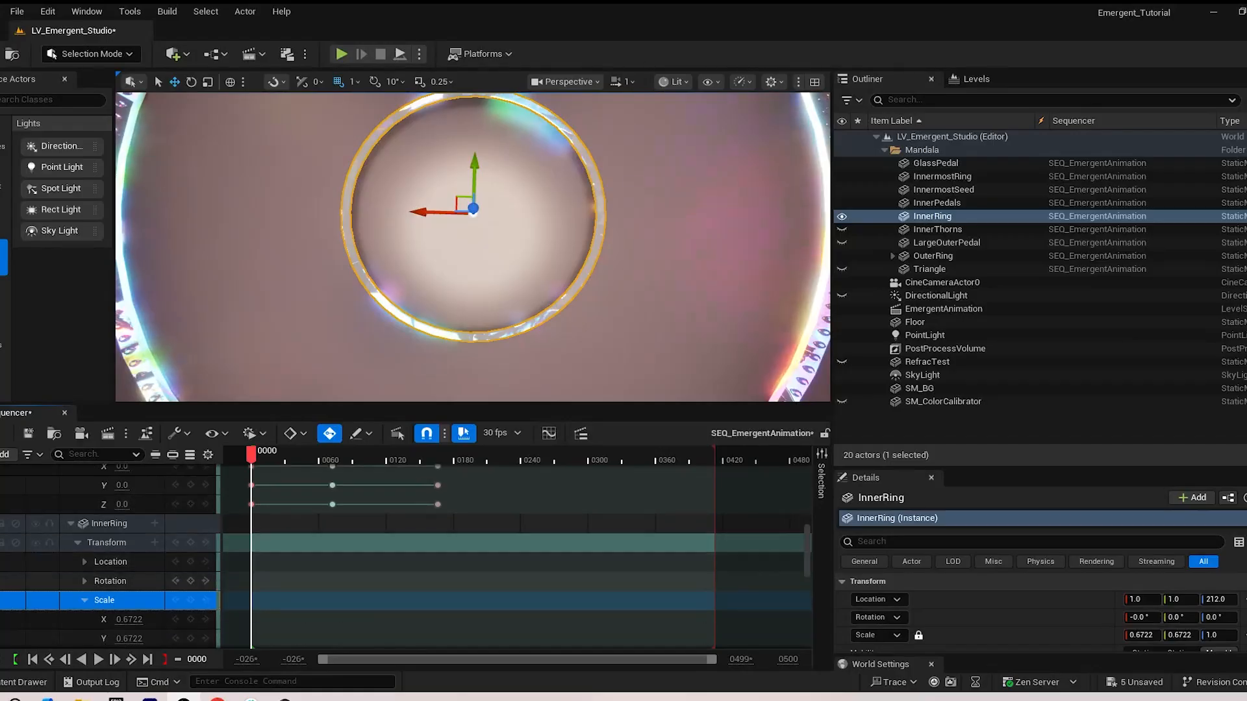
click(190, 579)
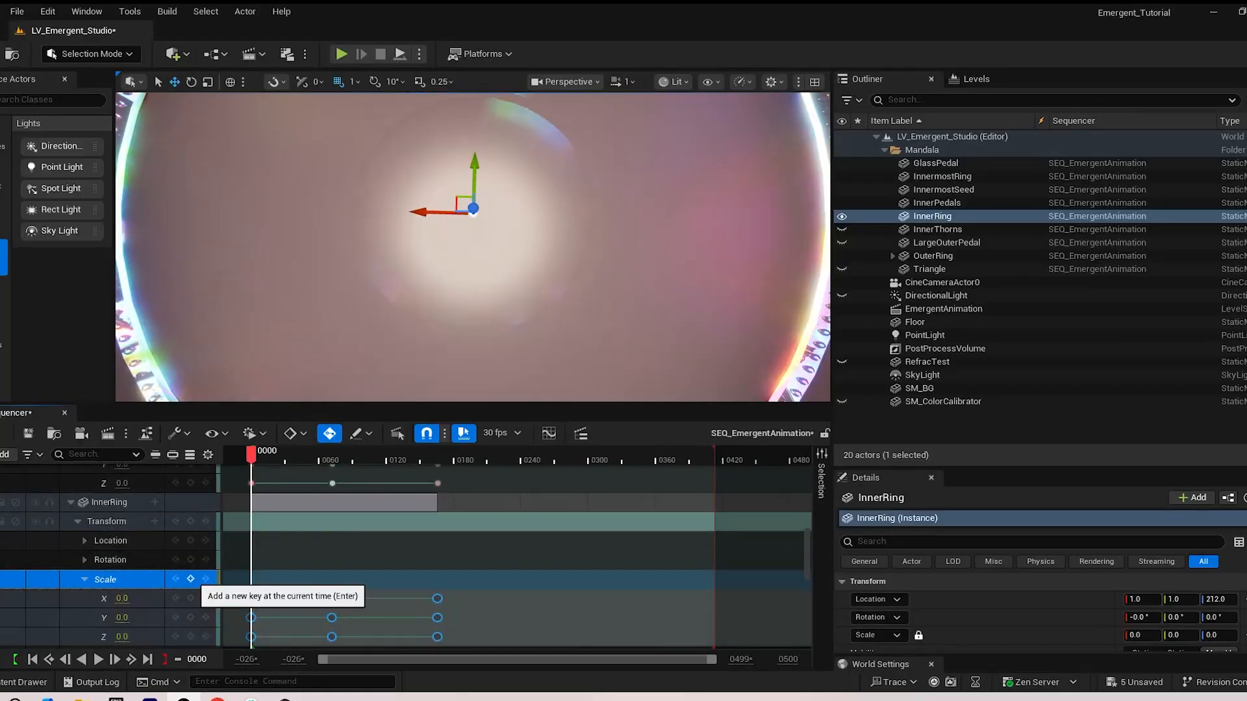
drag(252, 454, 428, 454)
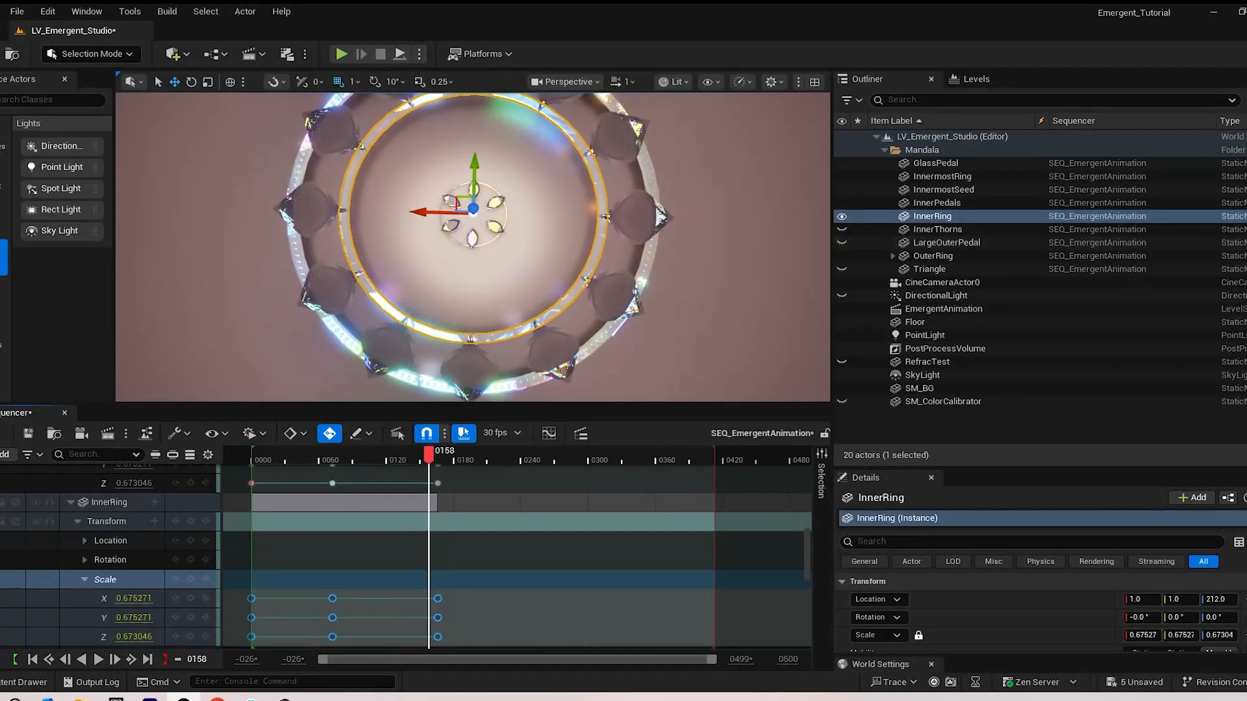
Paste the copied scale keyframes onto the InnerThorns' Scale track at frame 0, make the actor visible and scrub through its growth
click(71, 502)
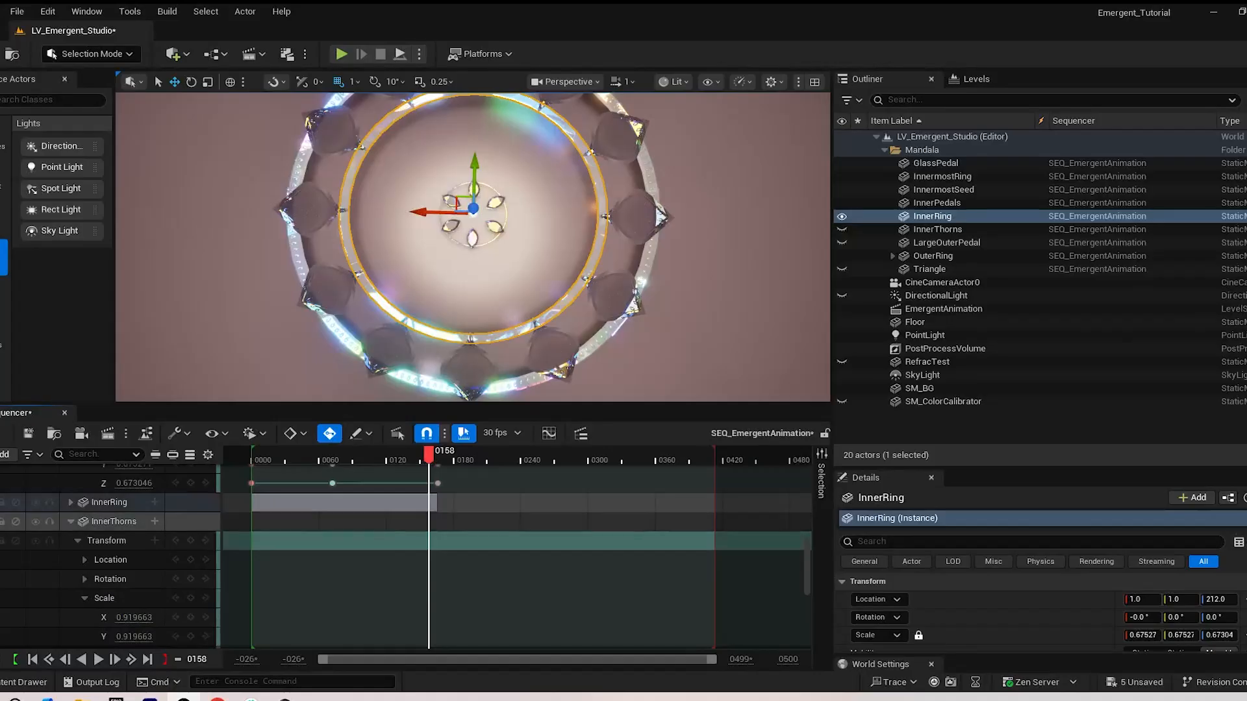
click(113, 522)
scroll(113, 538, down, 1)
scroll(111, 542, down, 3)
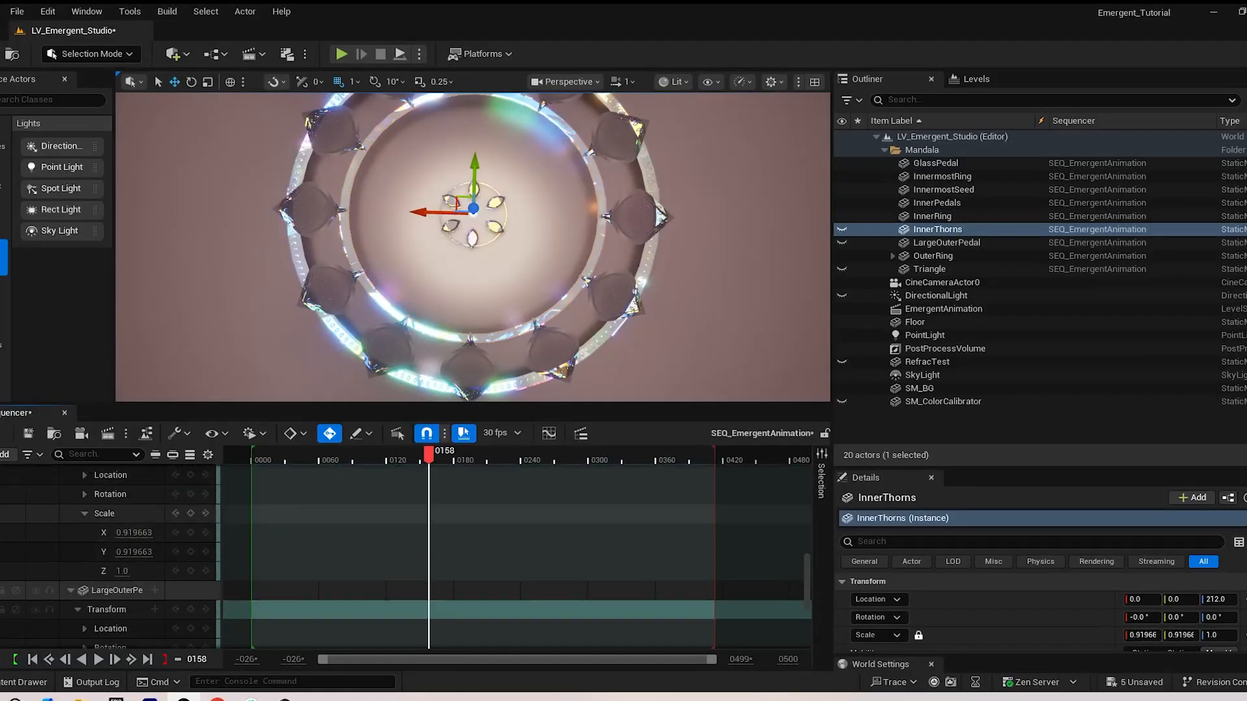
click(105, 514)
scroll(108, 500, up, 4)
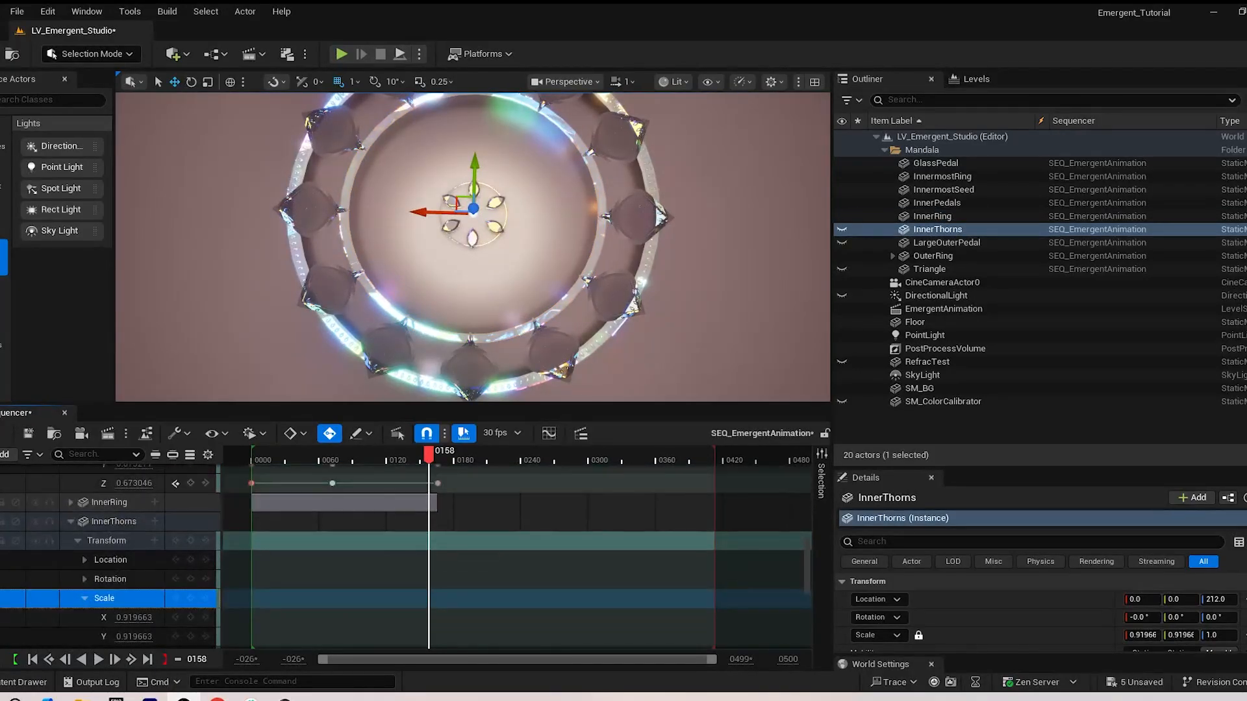
click(176, 483)
click(176, 483)
key(ctrl+v)
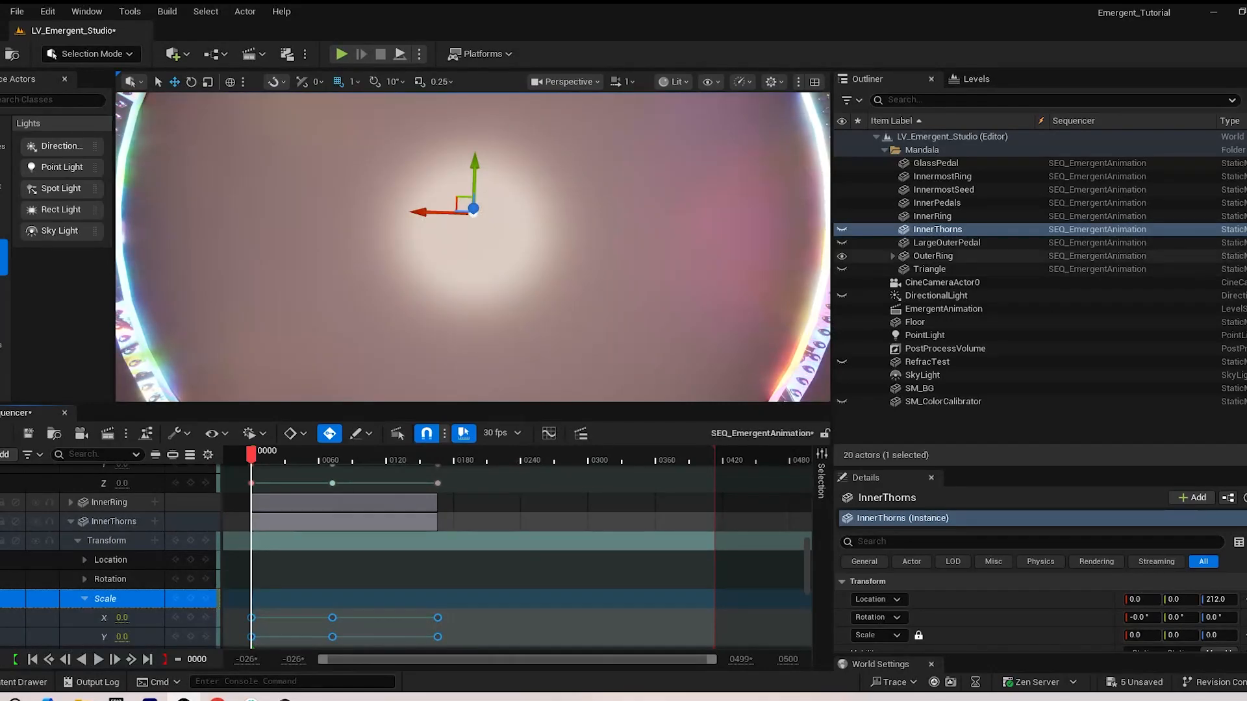
drag(251, 455, 426, 455)
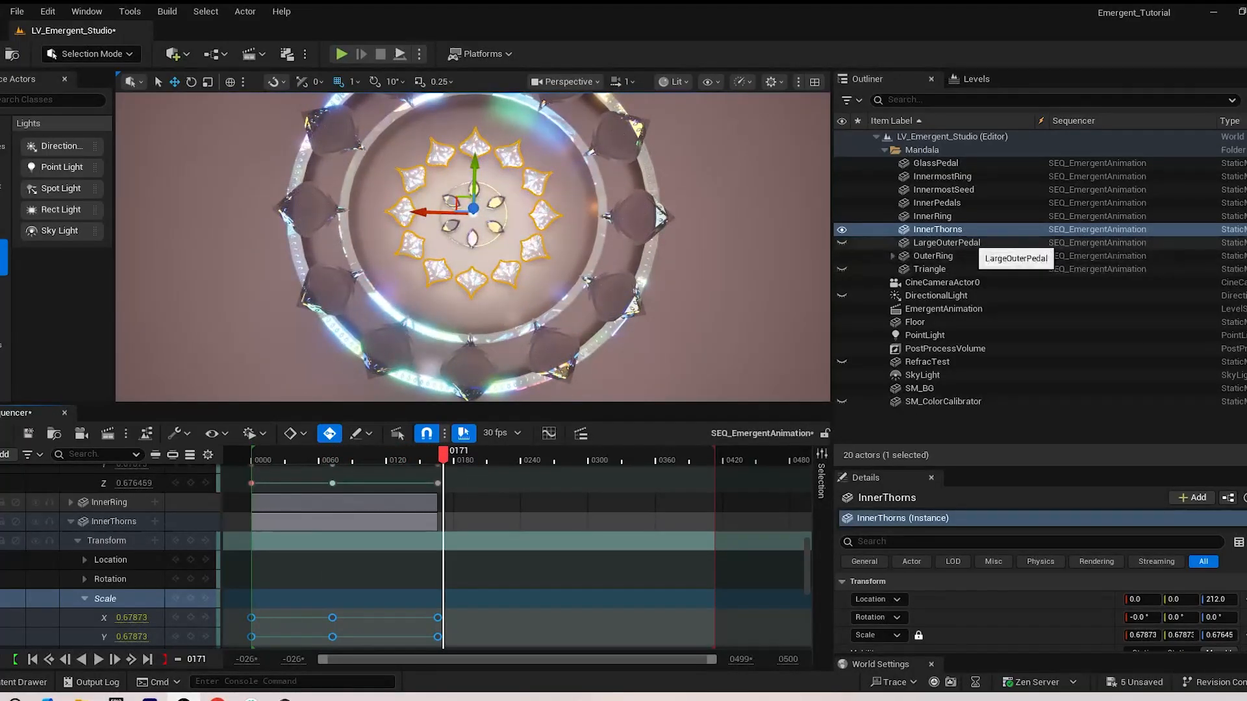
Make LargeOuterPedal visible and paste the copied scale keyframes onto its Scale track at frame 0
click(954, 243)
click(841, 243)
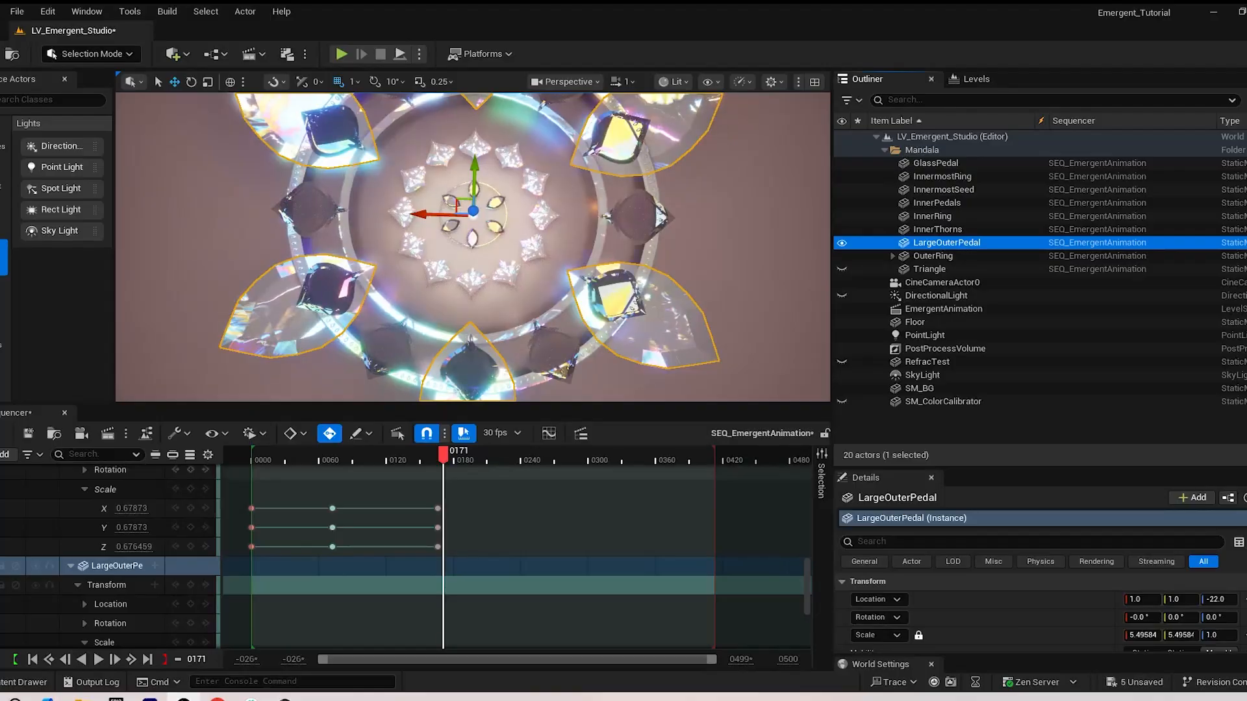
scroll(110, 579, down, 2)
click(107, 580)
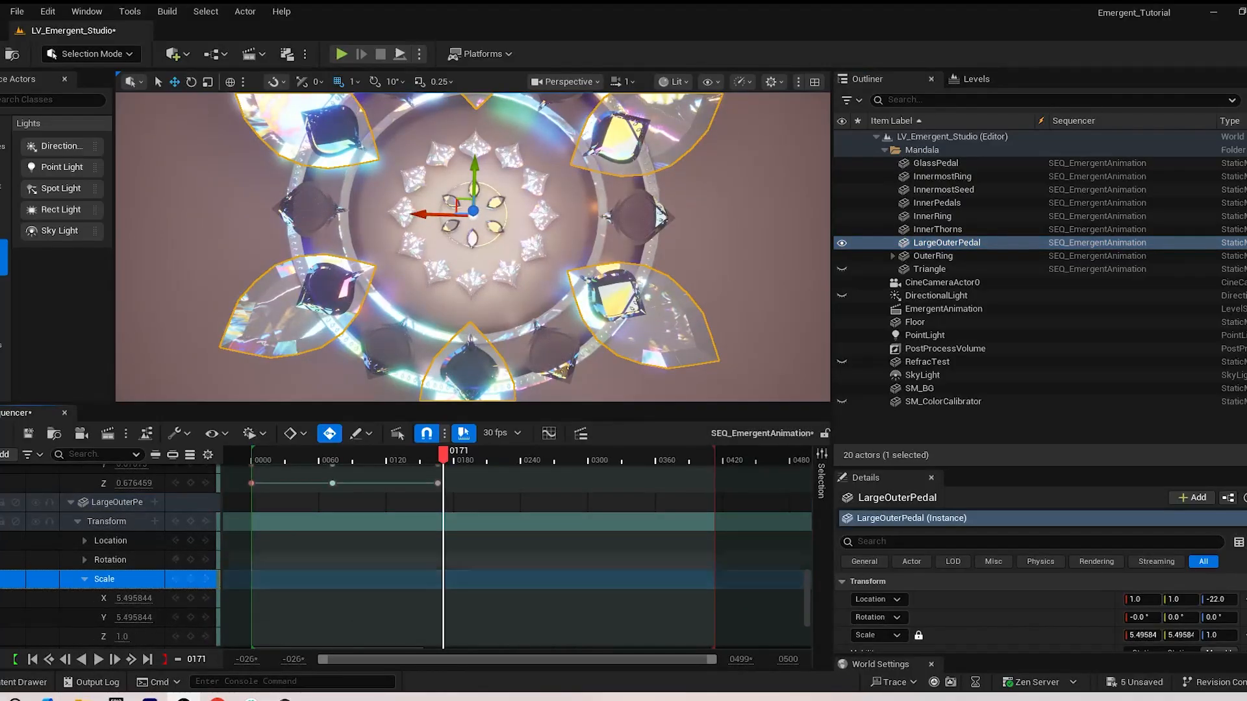
click(176, 483)
click(175, 483)
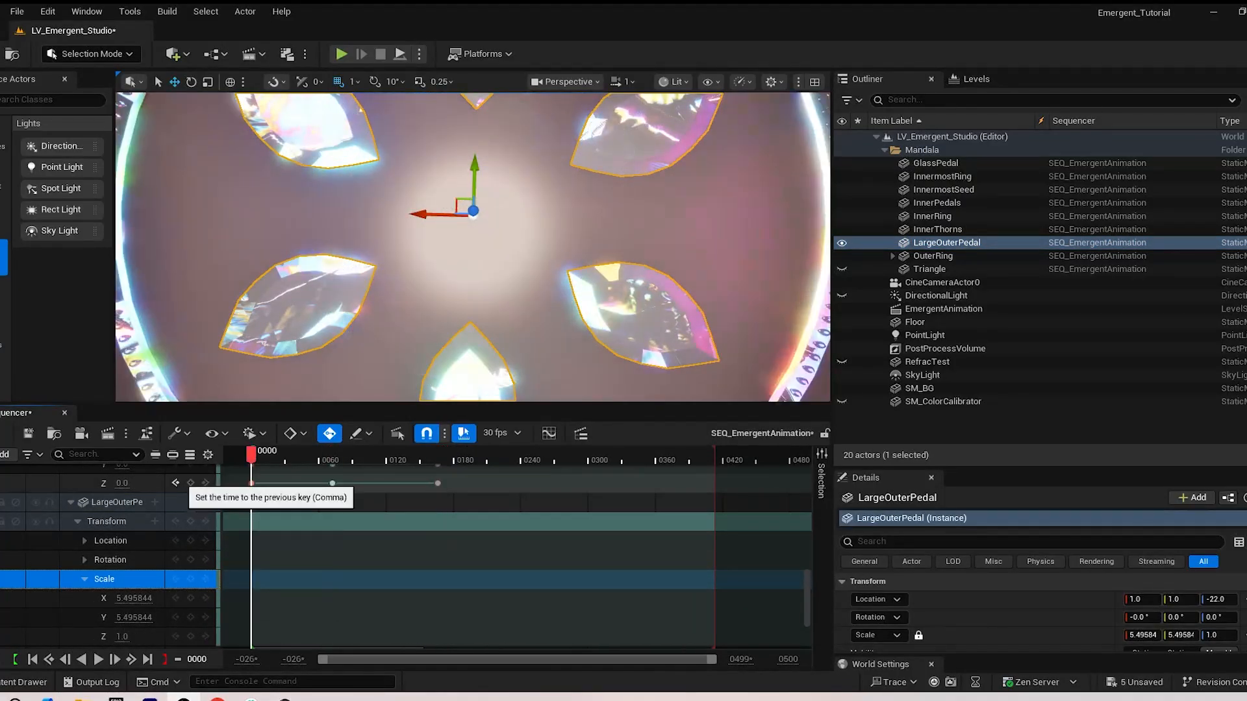
Scale LargeOuterPedal up uniformly to about 6.34 at the frame 166 keyframe and play the sequence from the start
drag(251, 455, 438, 455)
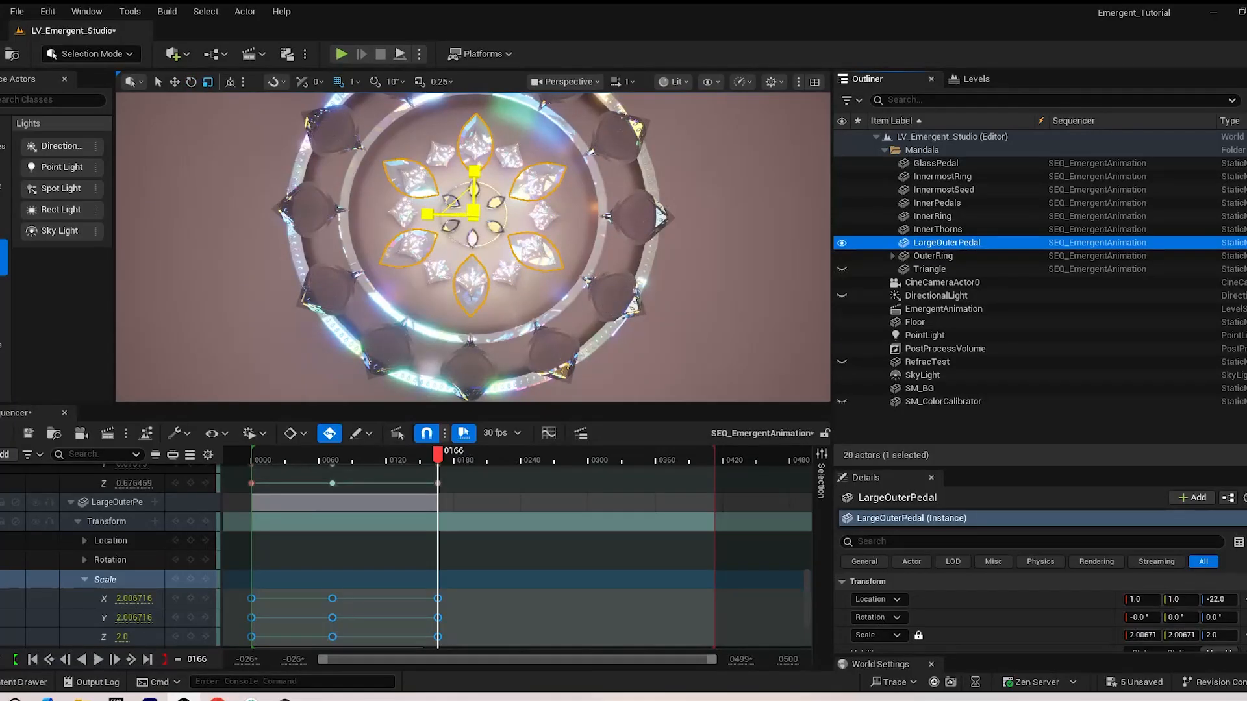
drag(473, 213, 577, 153)
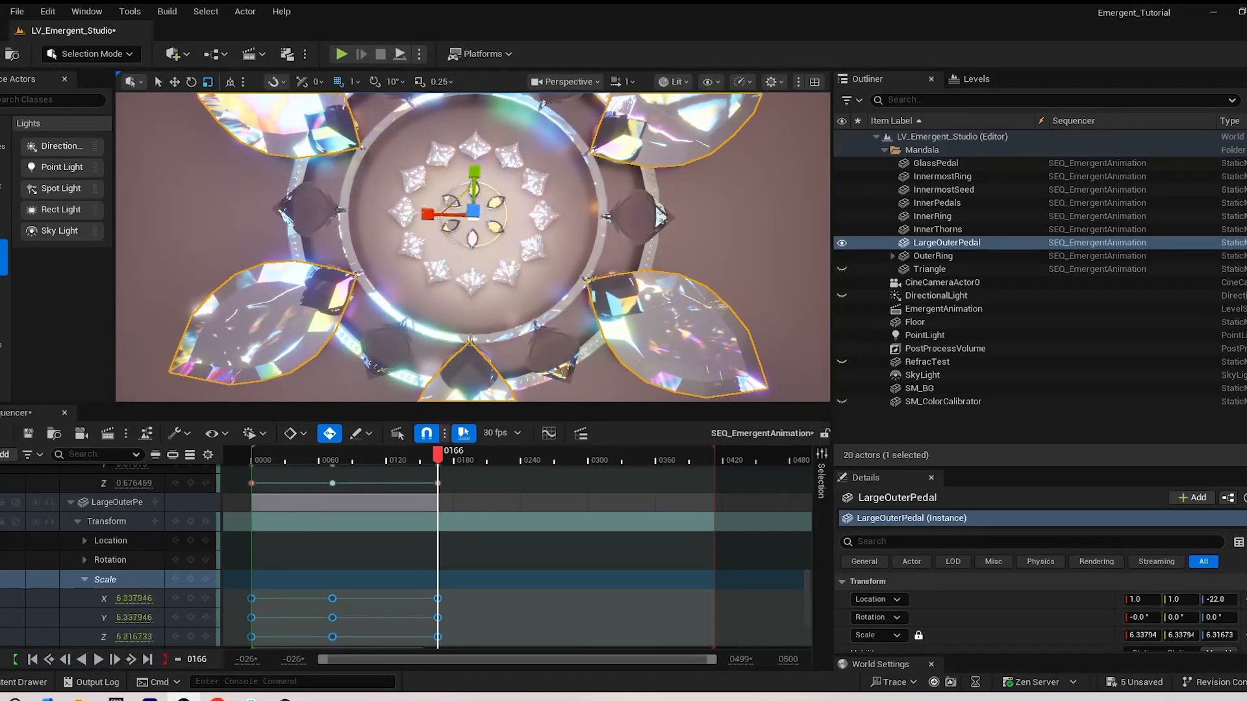
drag(438, 456, 252, 456)
key(space)
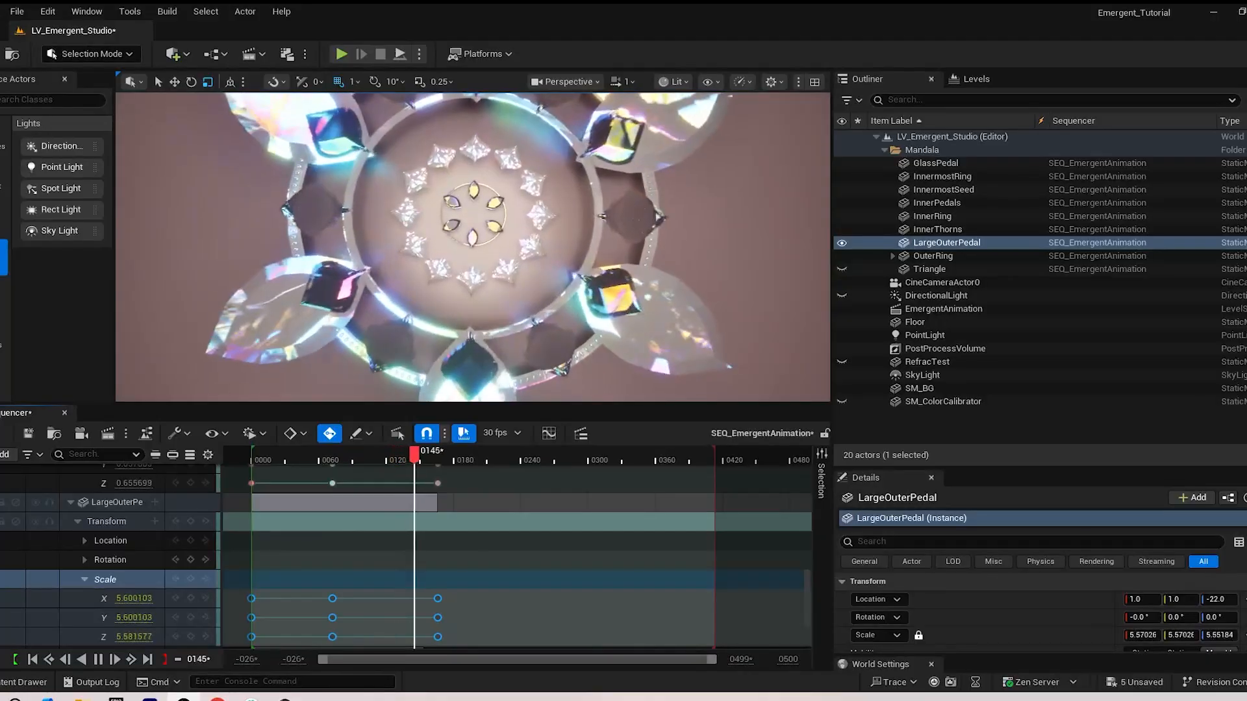
key(space)
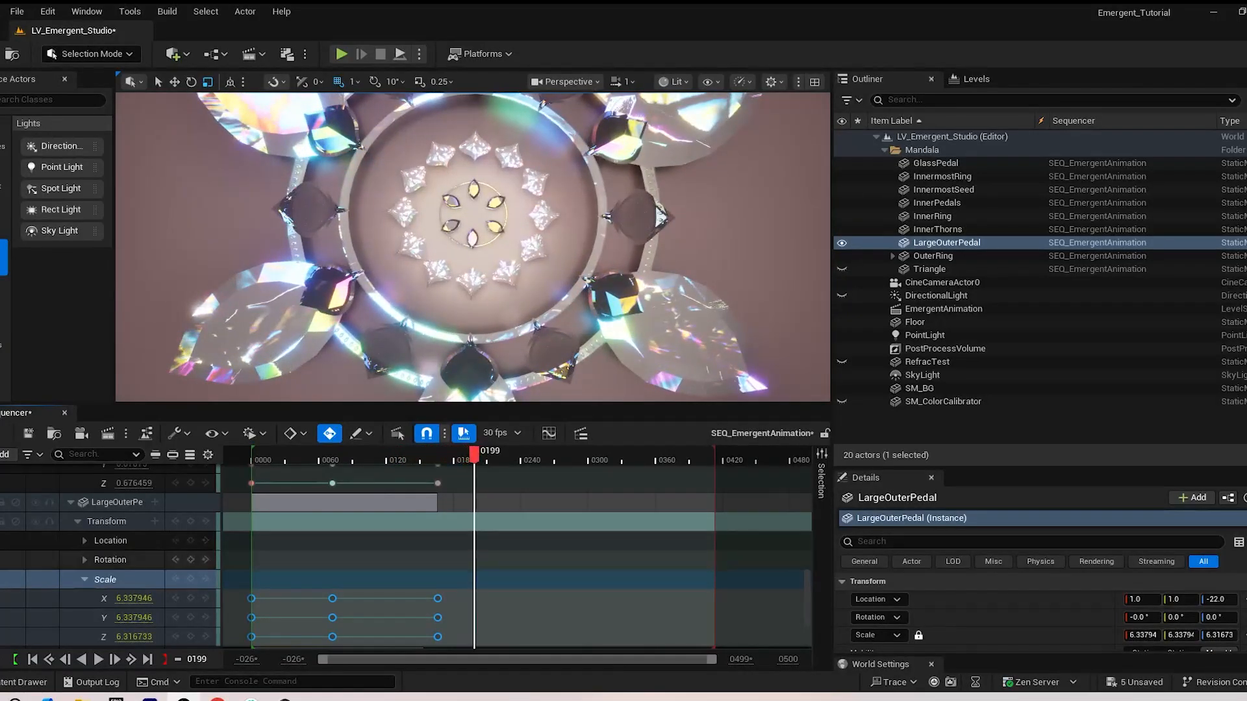
Select OuterRing and briefly look into its track in the Sequencer
click(933, 255)
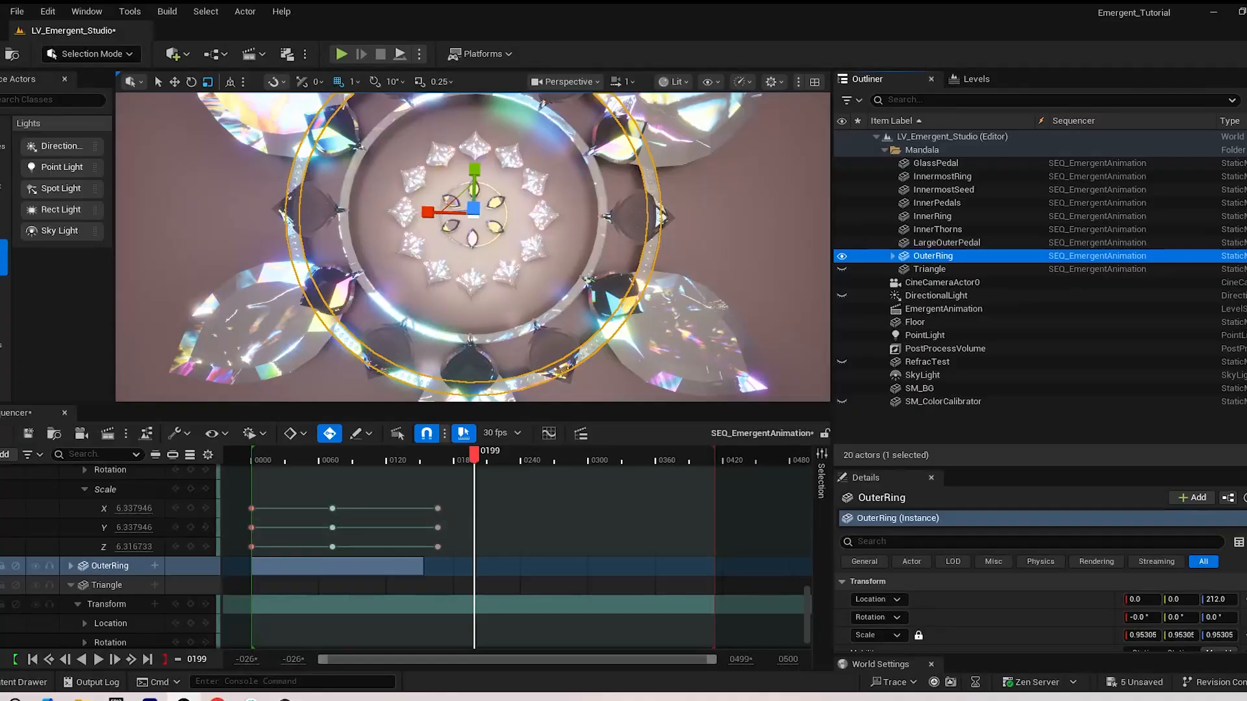
click(71, 567)
click(71, 566)
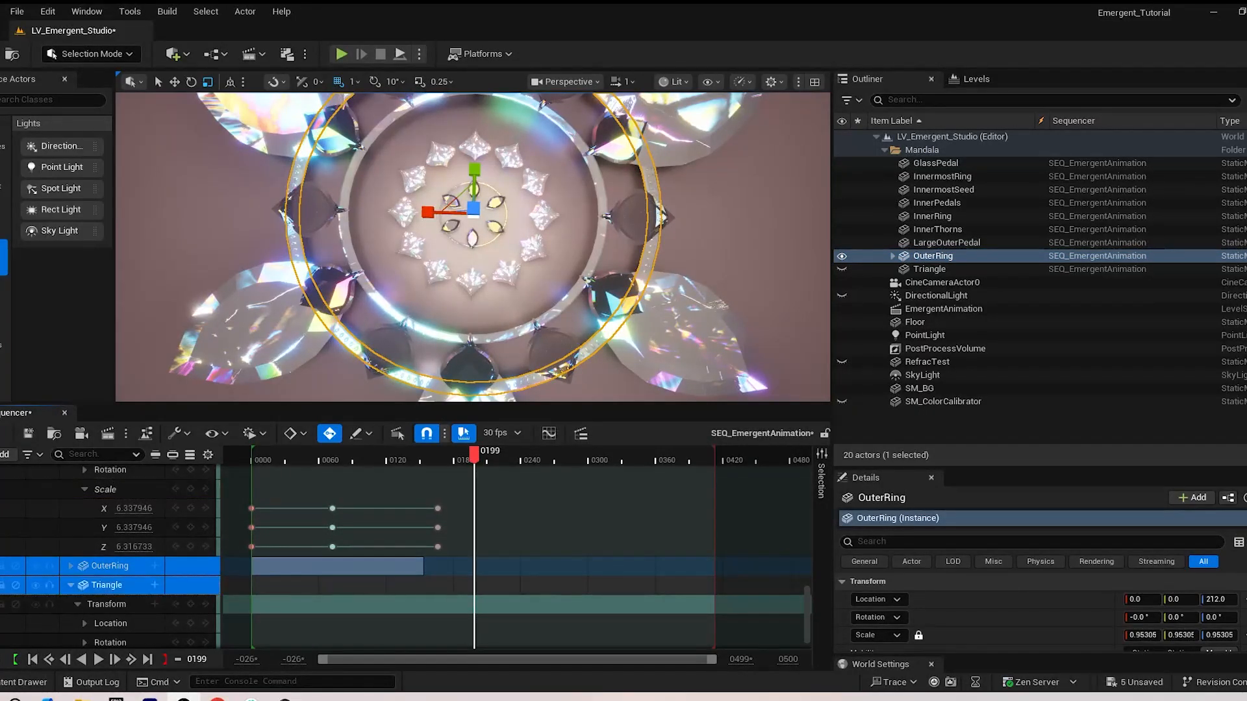
Paste the copied scale keyframes onto the Triangle's Scale track at frame 0 and scrub through to frame 150
click(108, 586)
scroll(406, 556, down, 1)
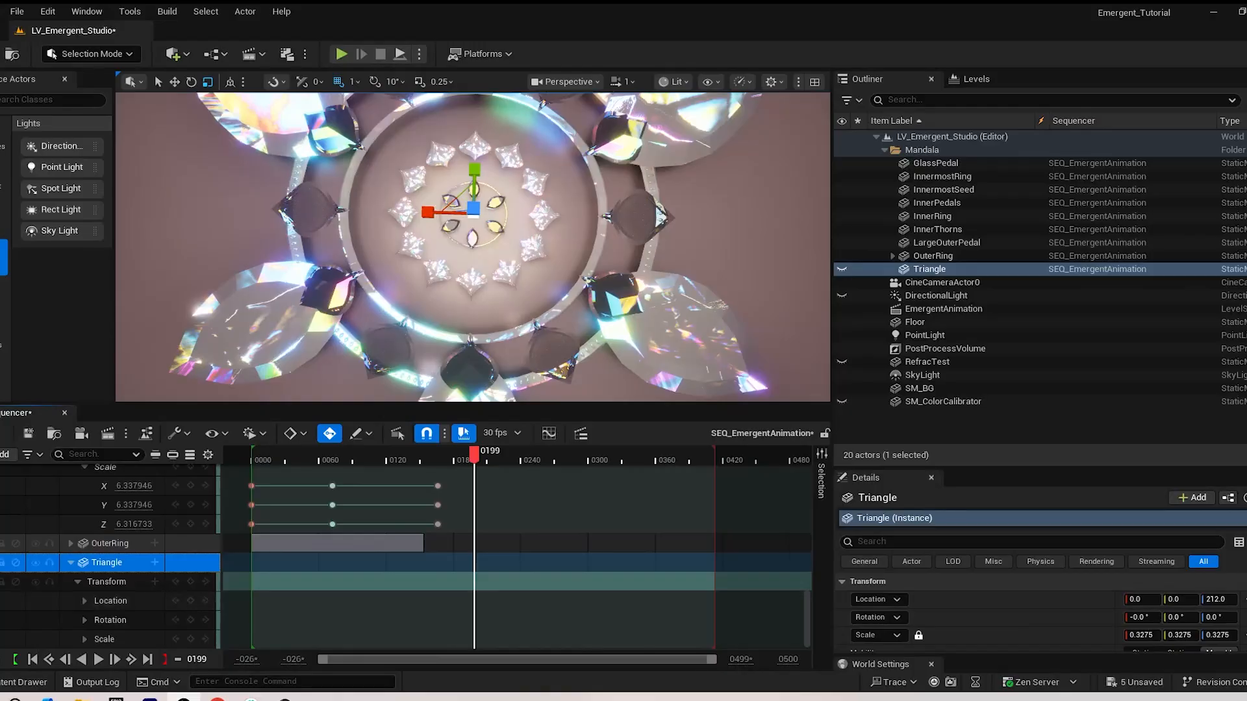
drag(472, 455, 260, 455)
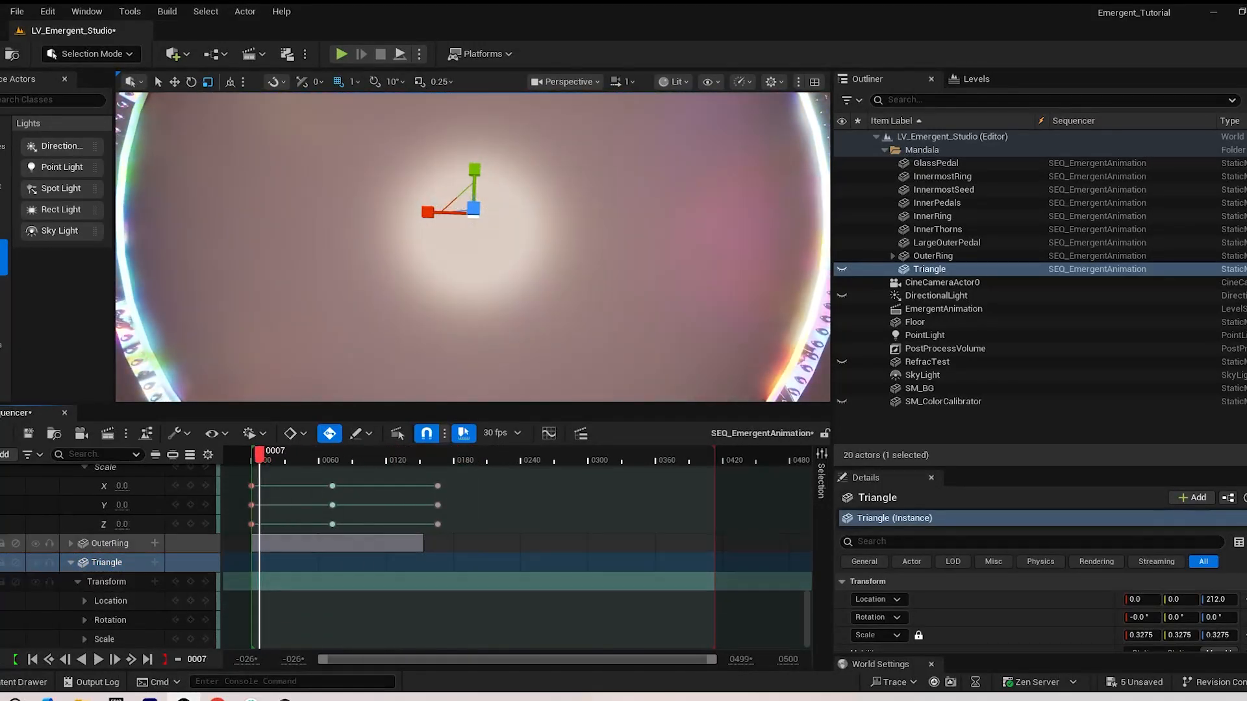
click(175, 524)
click(104, 640)
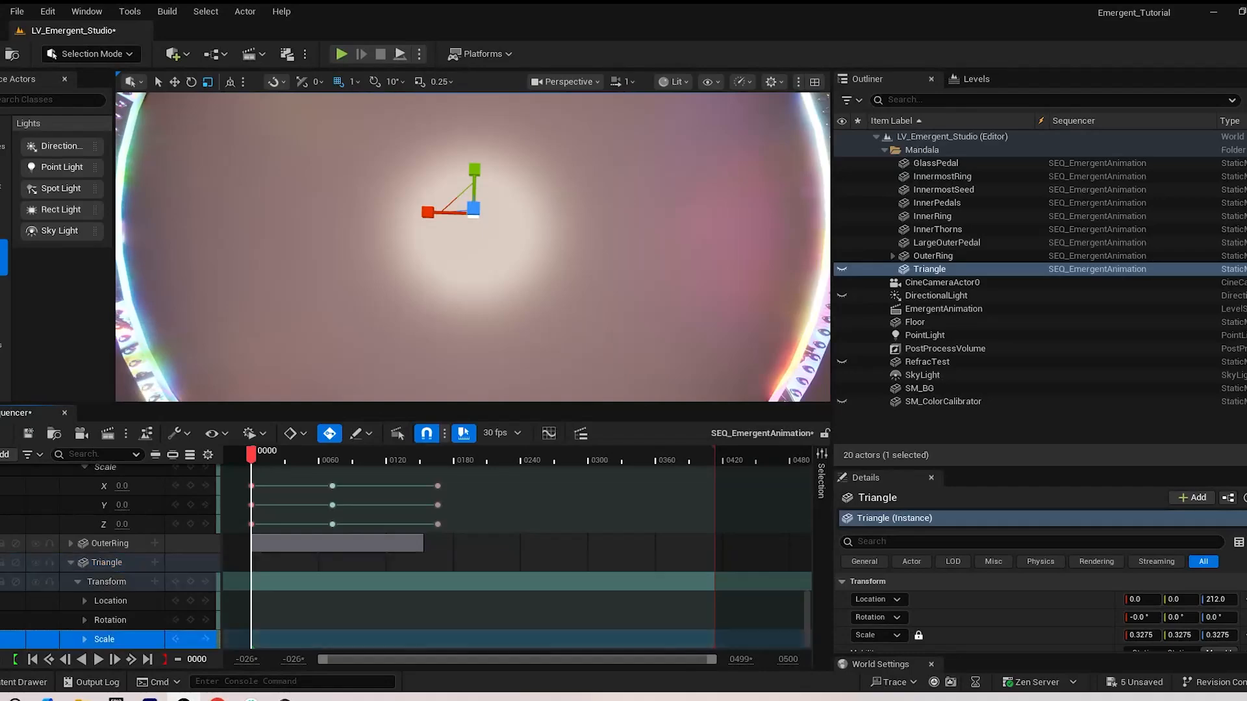
key(ctrl+v)
drag(251, 454, 420, 454)
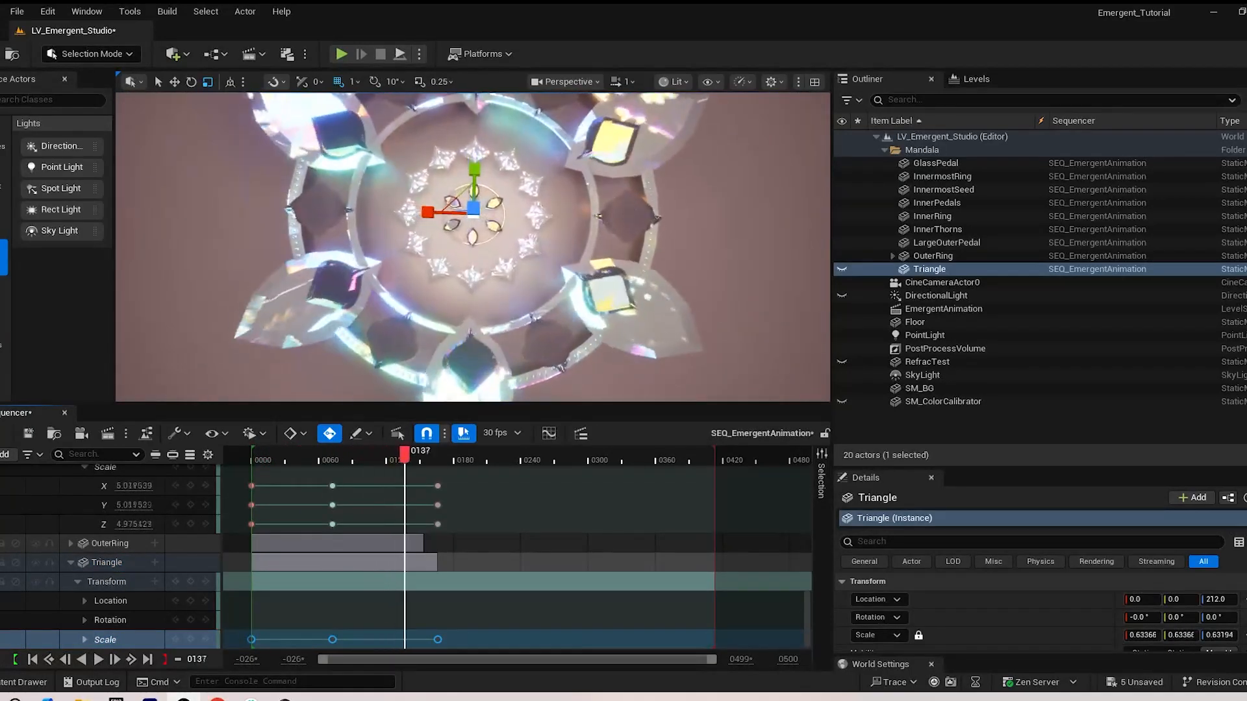
Play the sequence from frame 0 to review the whole mandala's growth, and scrub back to frame 62
scroll(473, 246, down, 6)
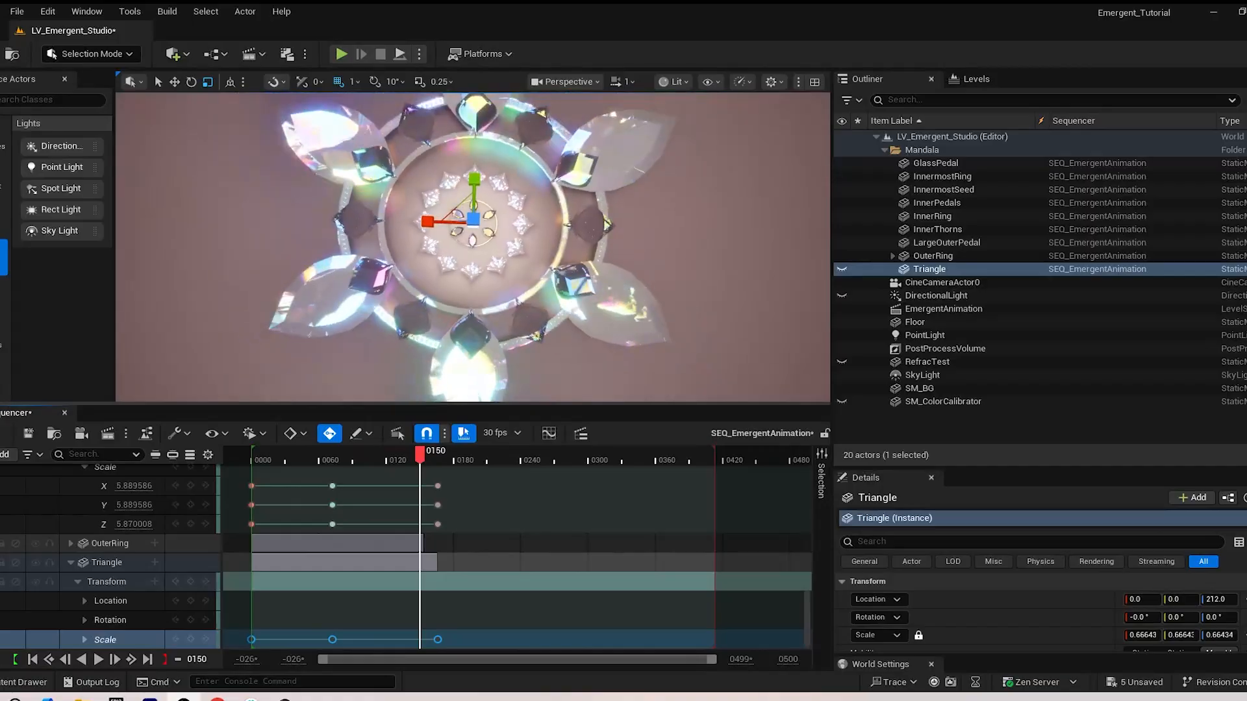
drag(421, 454, 251, 454)
key(space)
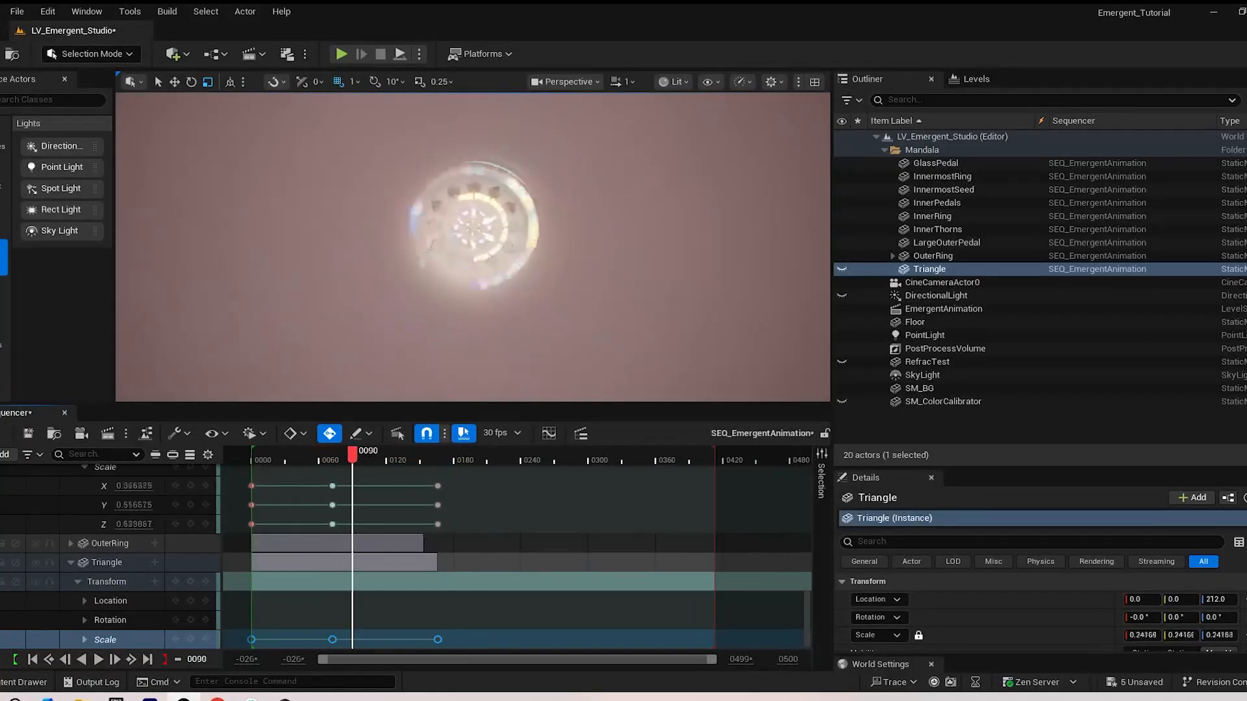
drag(352, 455, 321, 454)
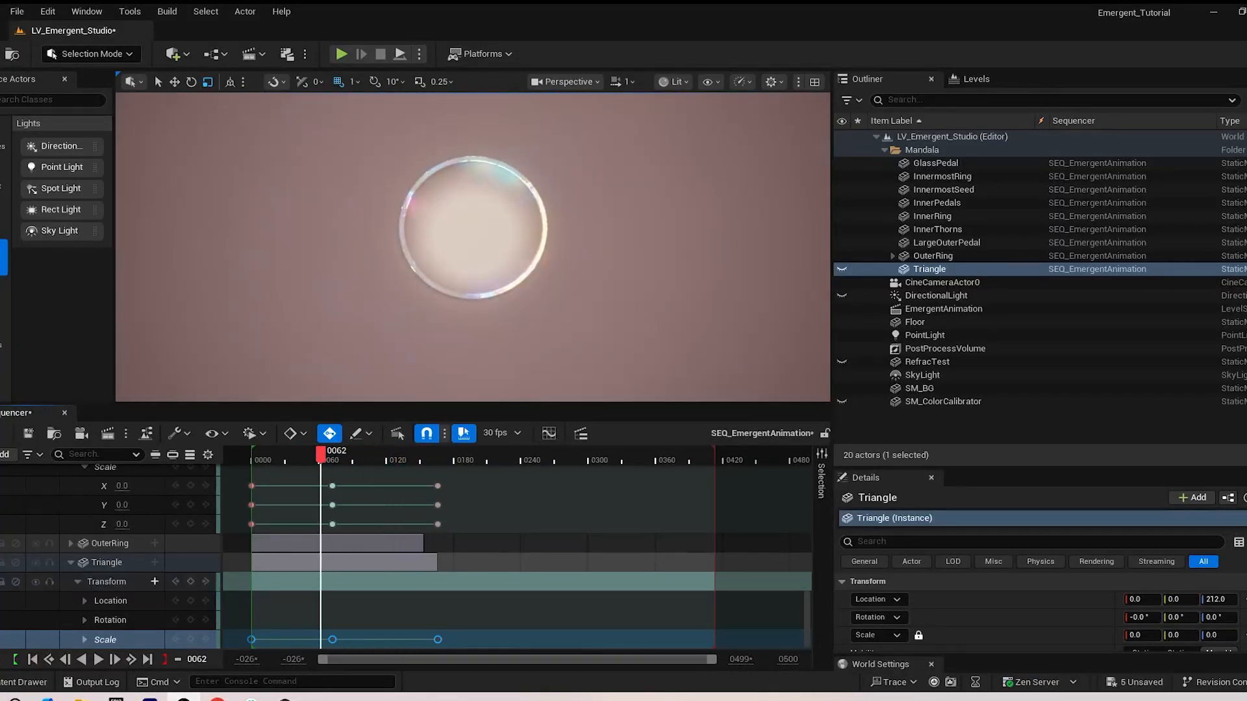
Collapse the expanded mesh tracks in the Sequencer up to GlassPedal and play the animation from near the start
scroll(455, 559, up, 3)
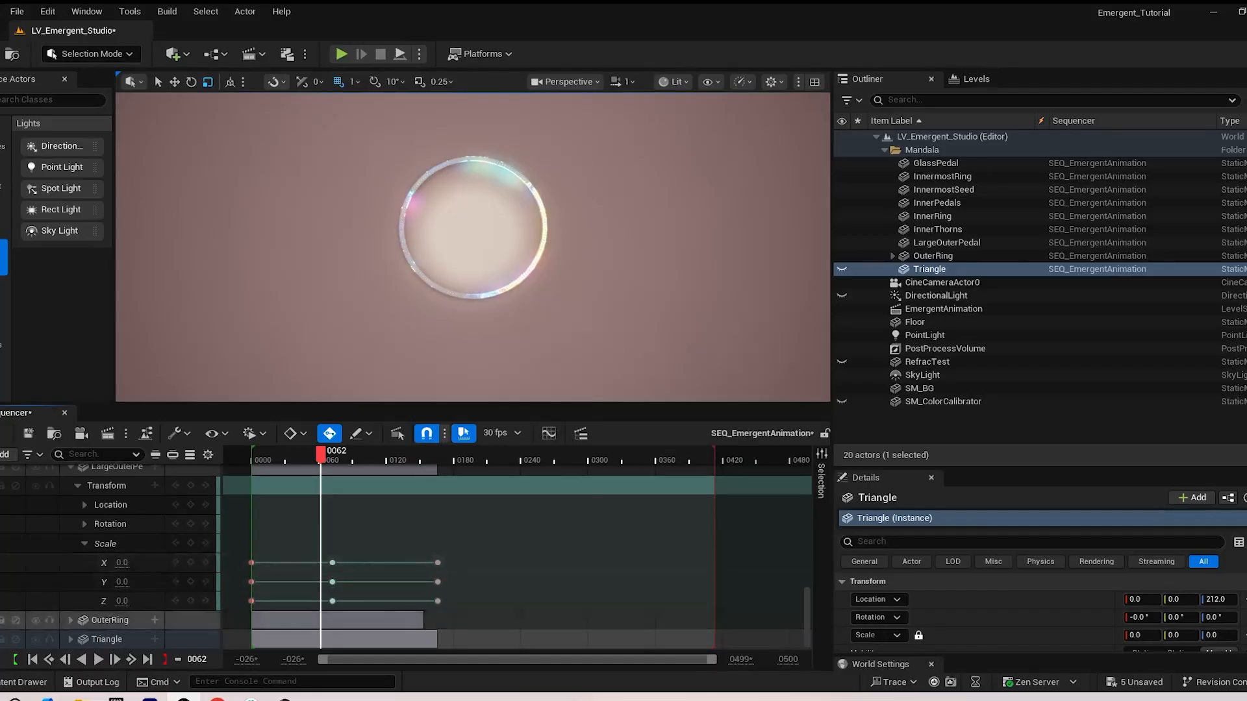
scroll(520, 559, up, 5)
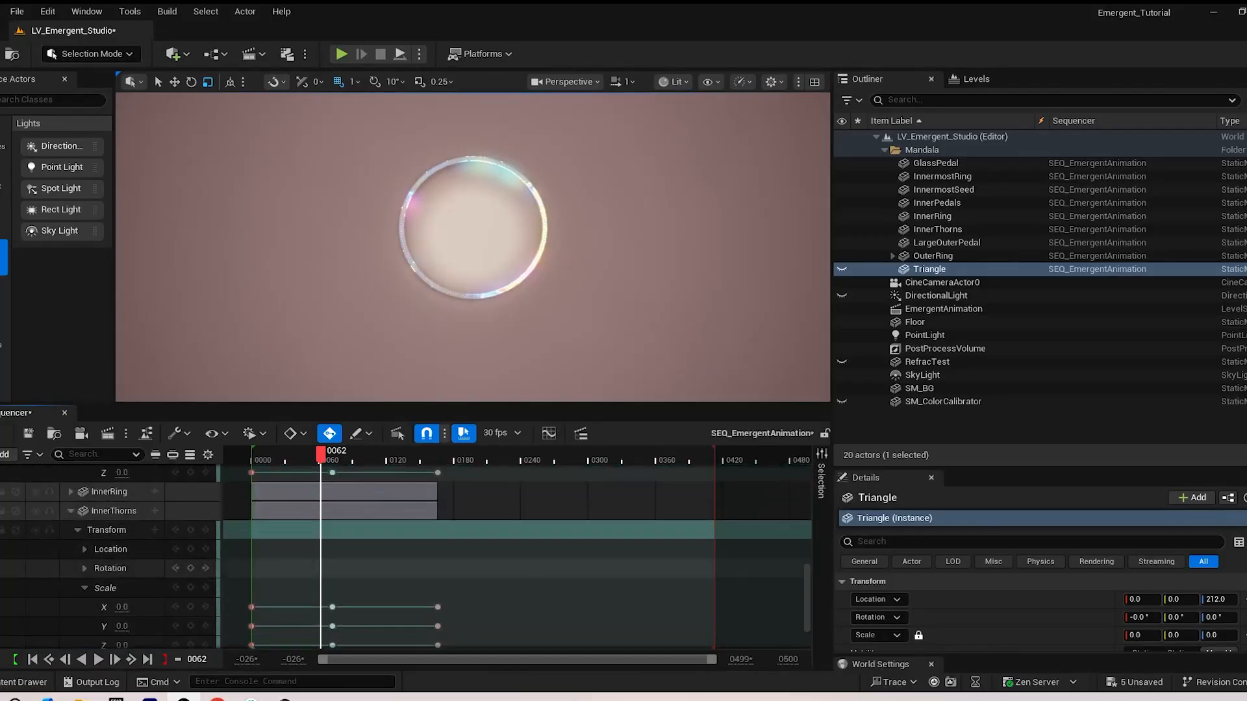
click(70, 532)
scroll(72, 562, up, 2)
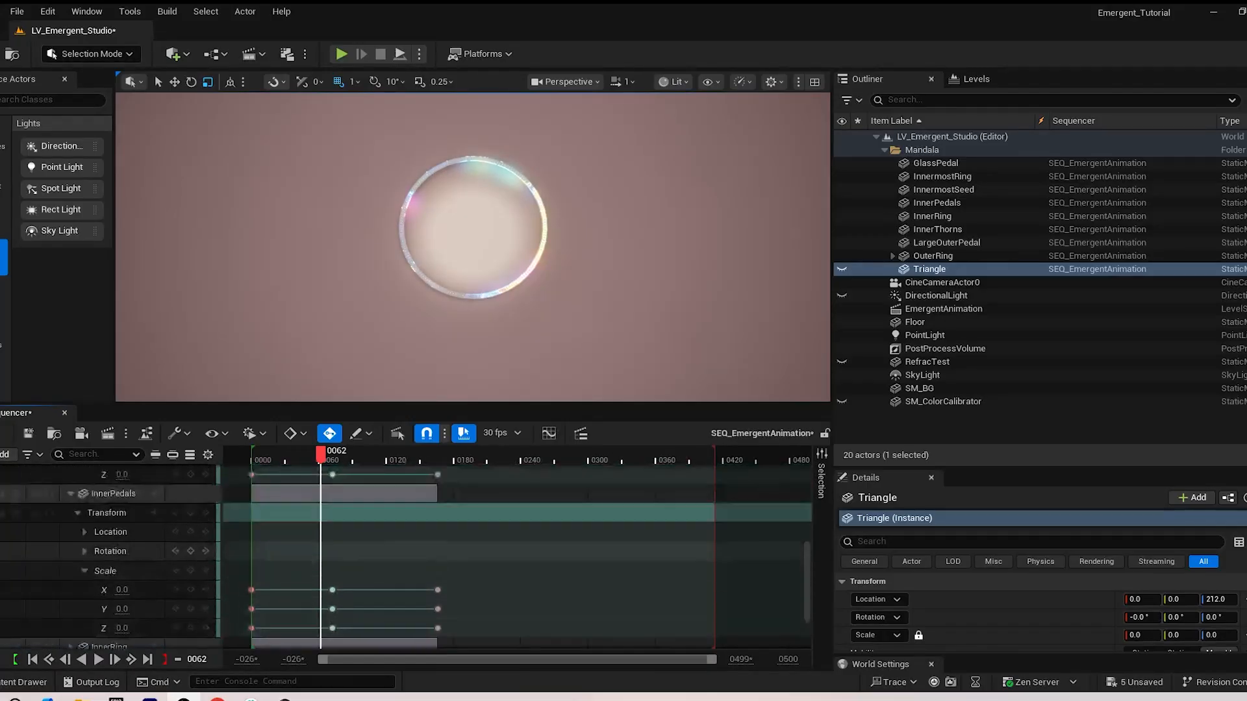
click(70, 495)
scroll(73, 525, up, 4)
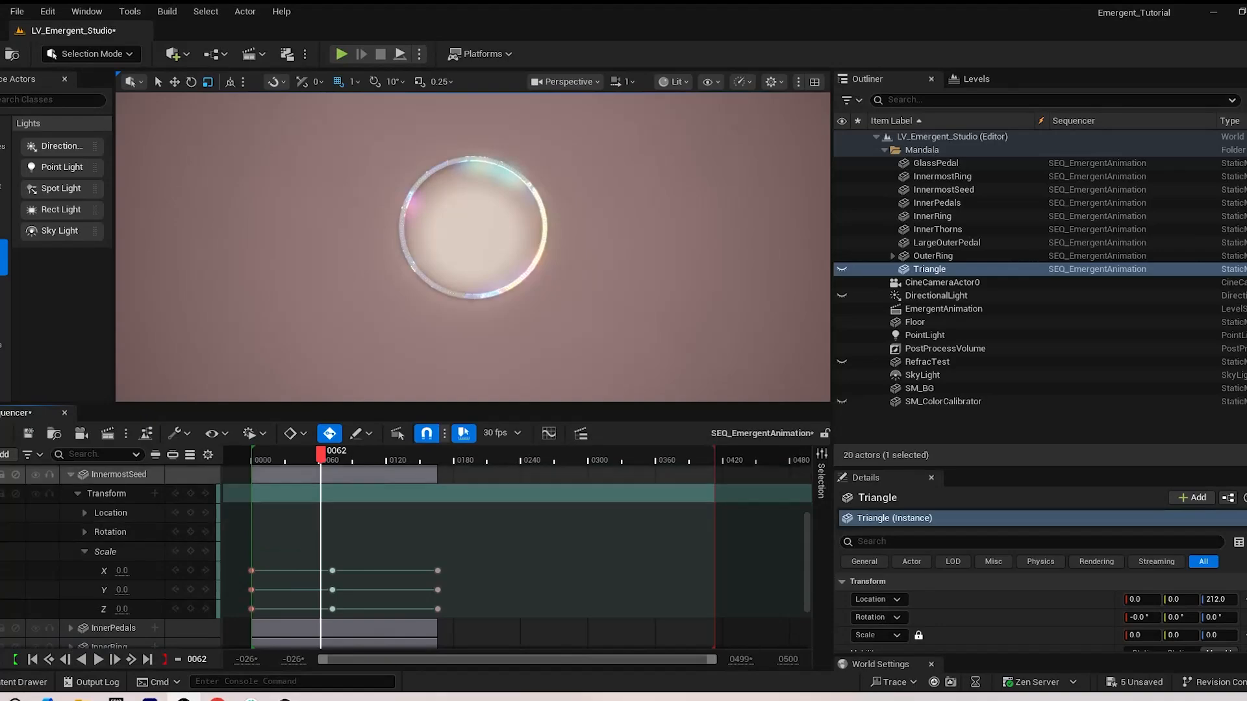
click(71, 474)
scroll(72, 508, up, 3)
click(71, 473)
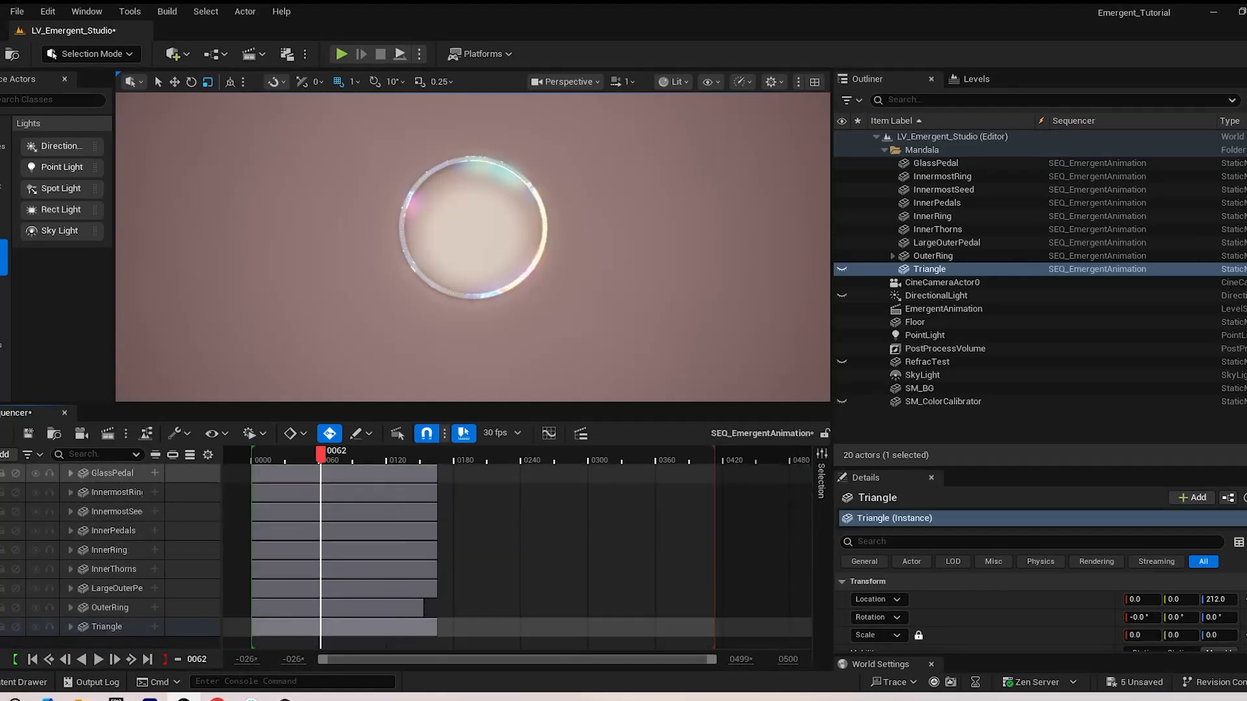
drag(321, 455, 266, 455)
key(space)
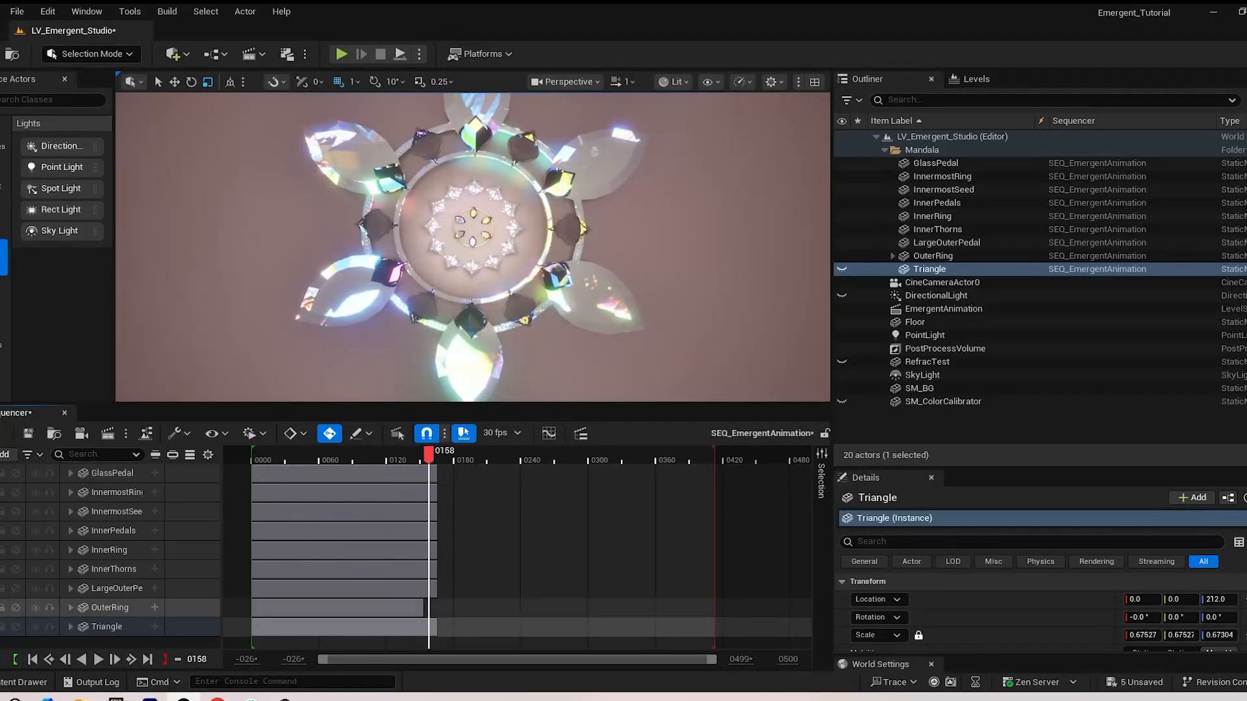
Try stretching OuterRing's animation to end at frame 166, play the sequence, and undo the stretch
click(71, 608)
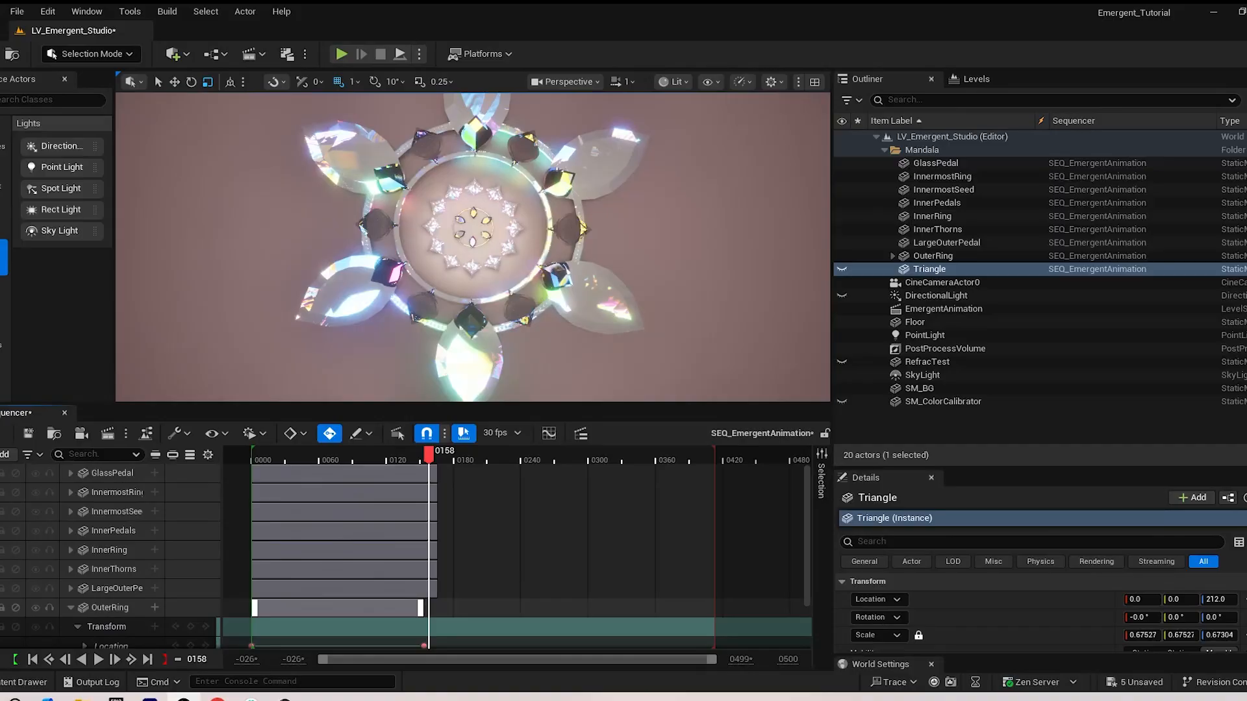
drag(420, 608, 423, 608)
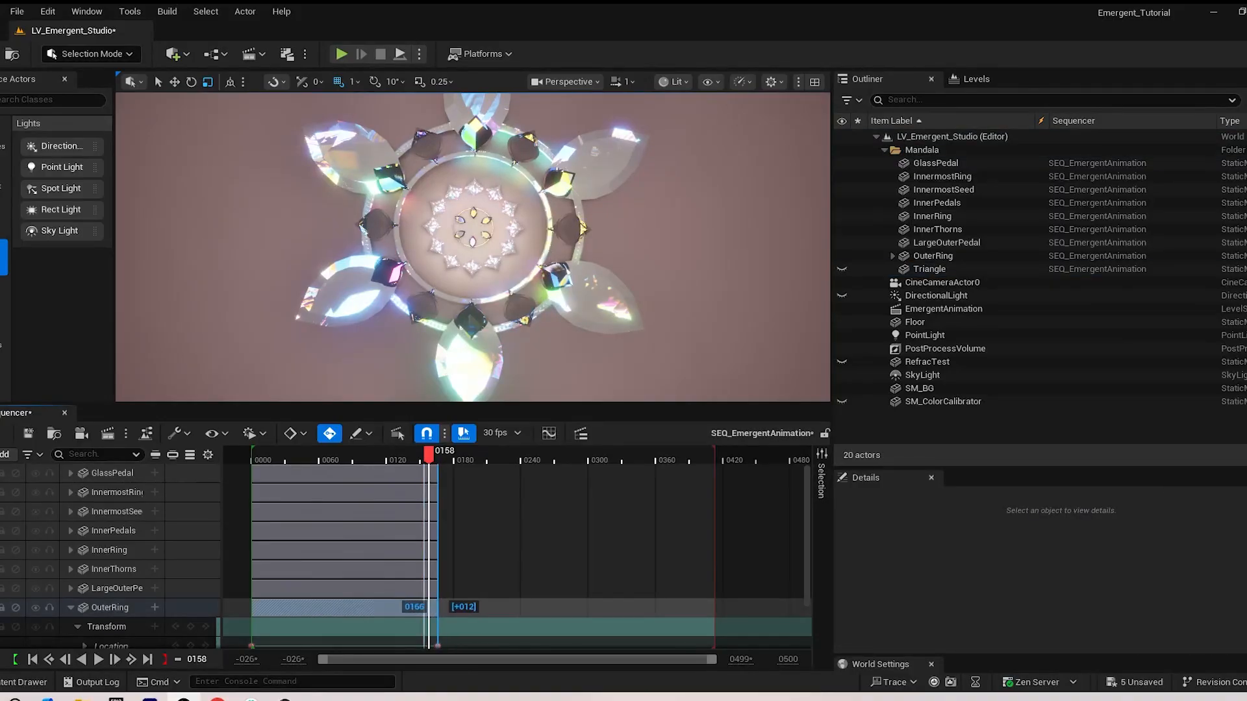
drag(394, 454, 251, 455)
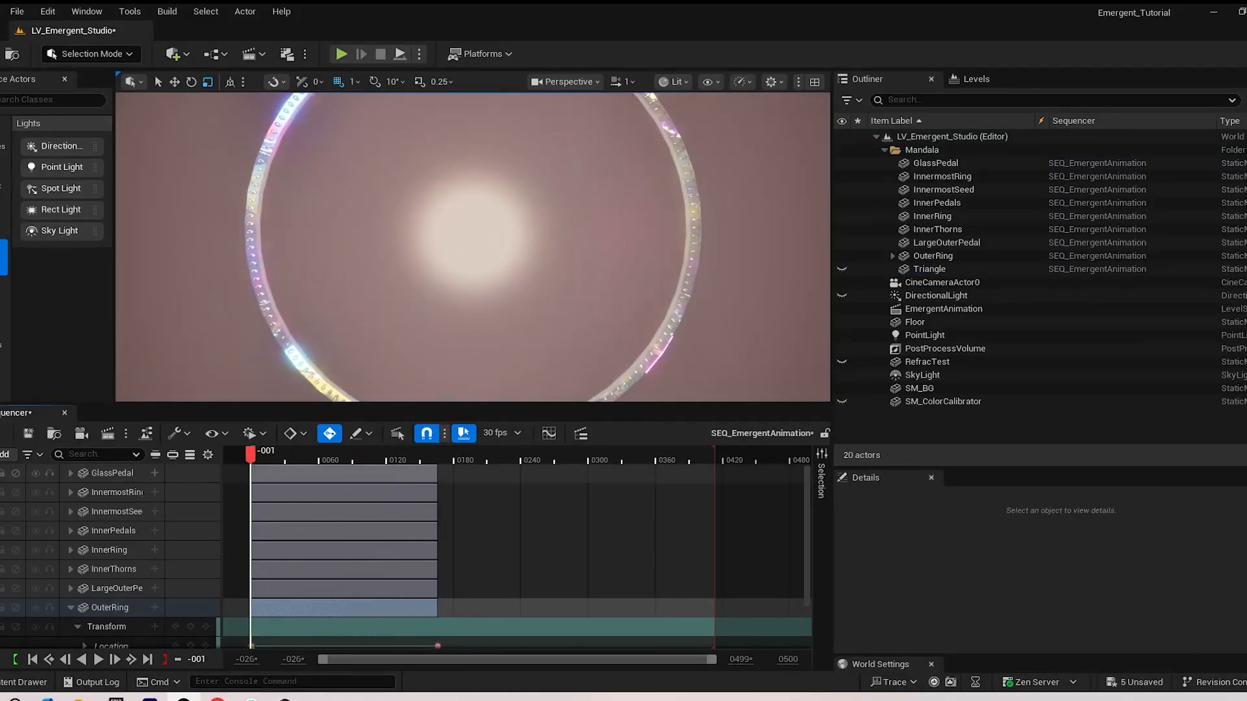
key(space)
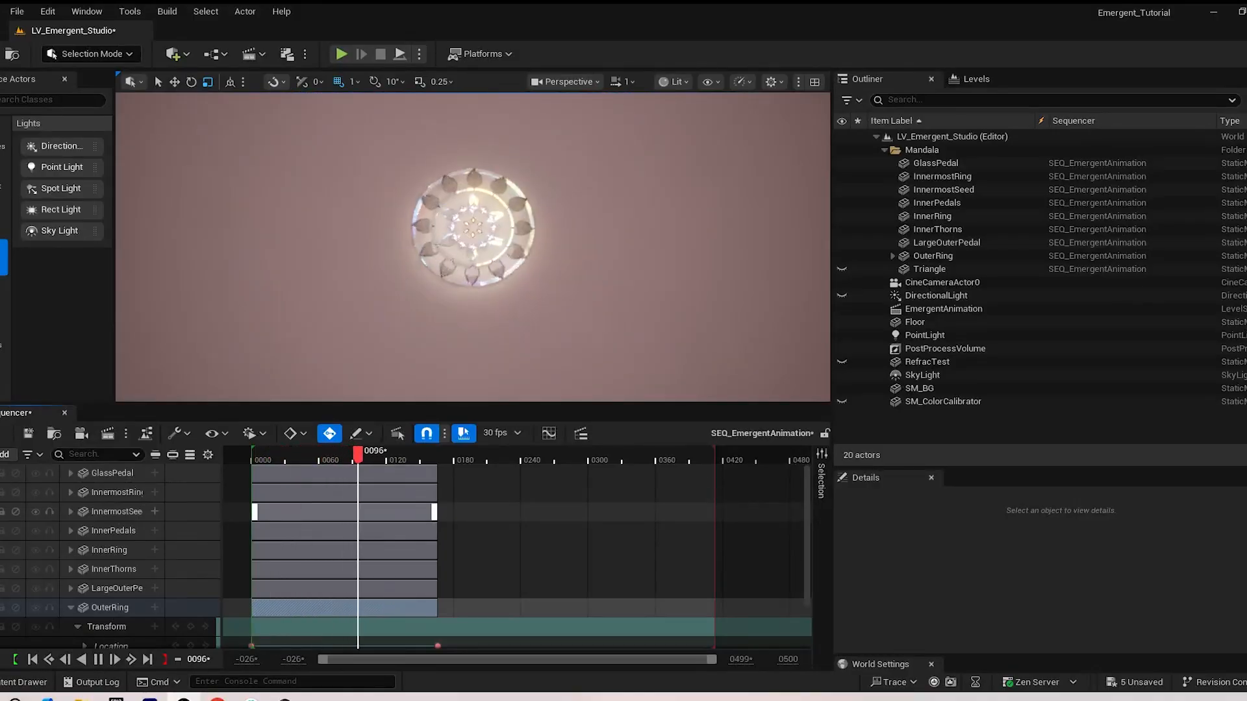
key(ctrl+z)
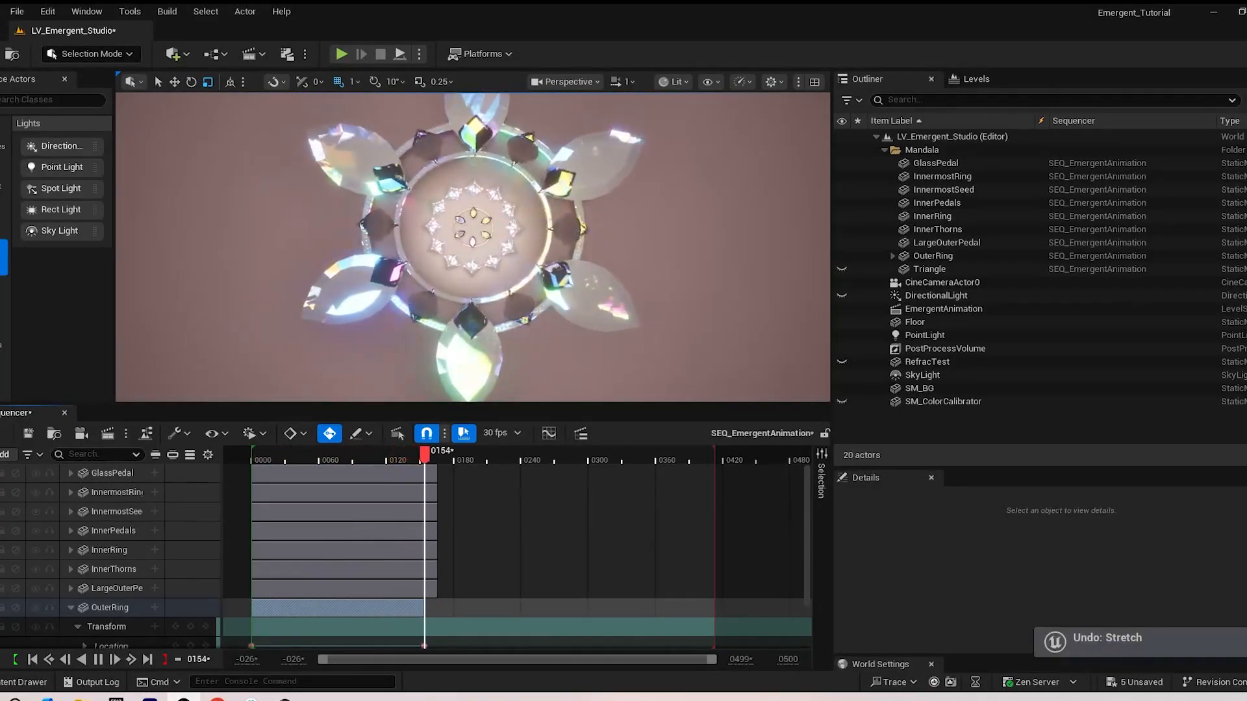
key(space)
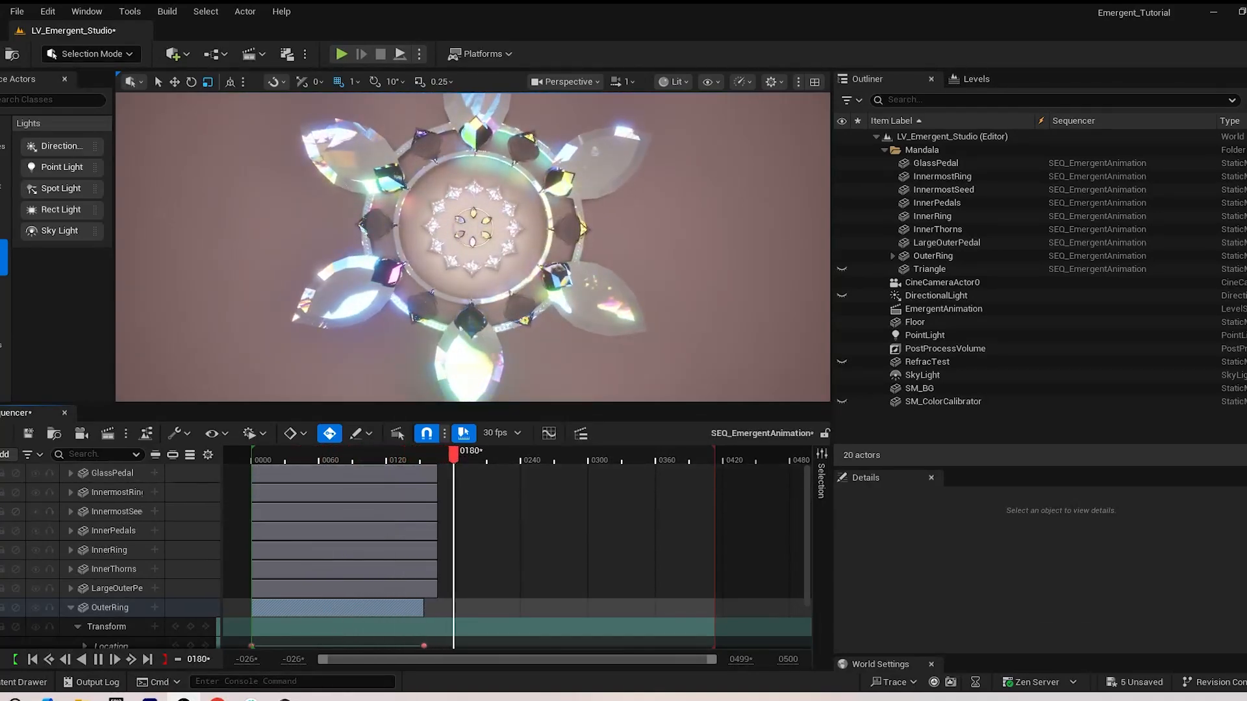
Scrub through the sequence from frame 2 and on to frame 161 to examine how the mandala parts emerge
drag(457, 455, 254, 455)
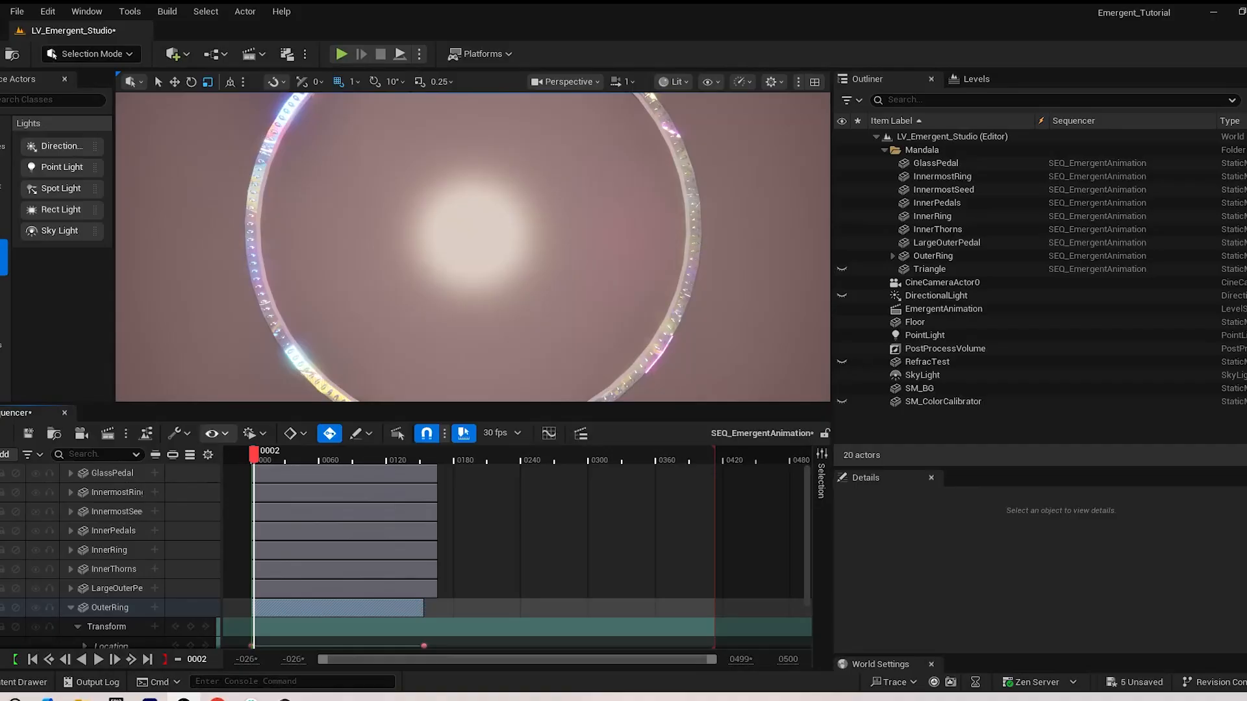
drag(254, 455, 524, 456)
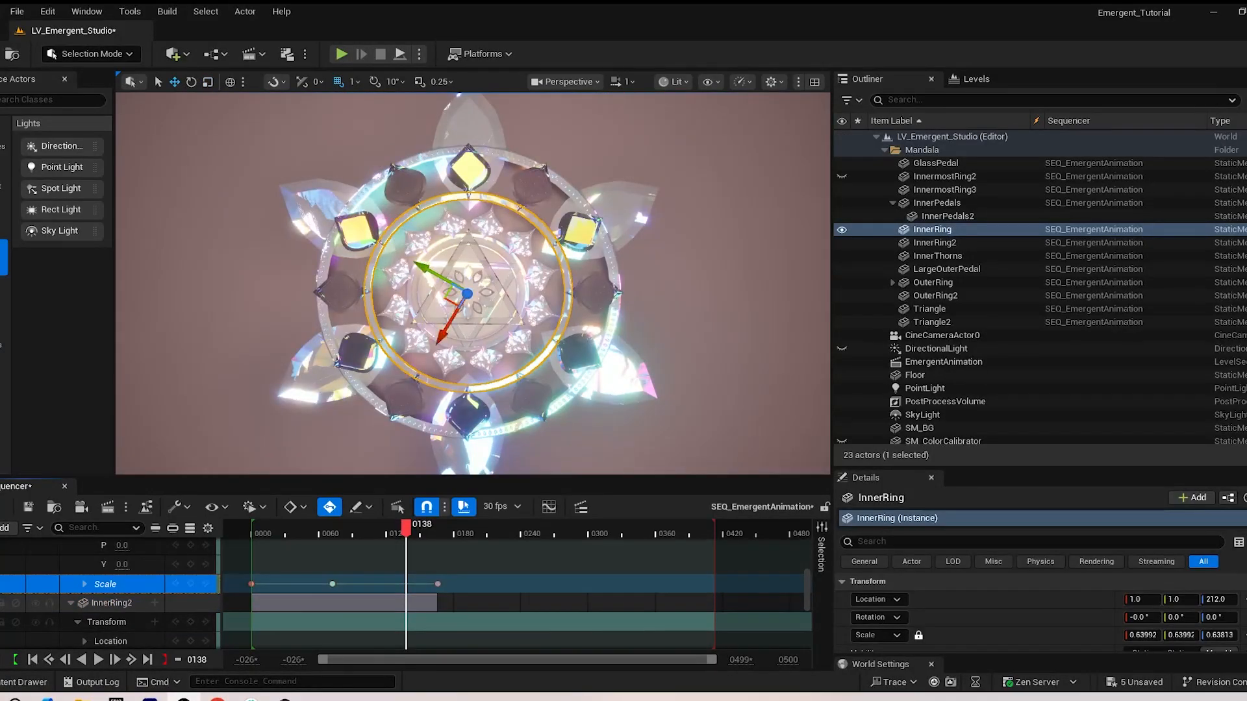
drag(406, 531, 432, 532)
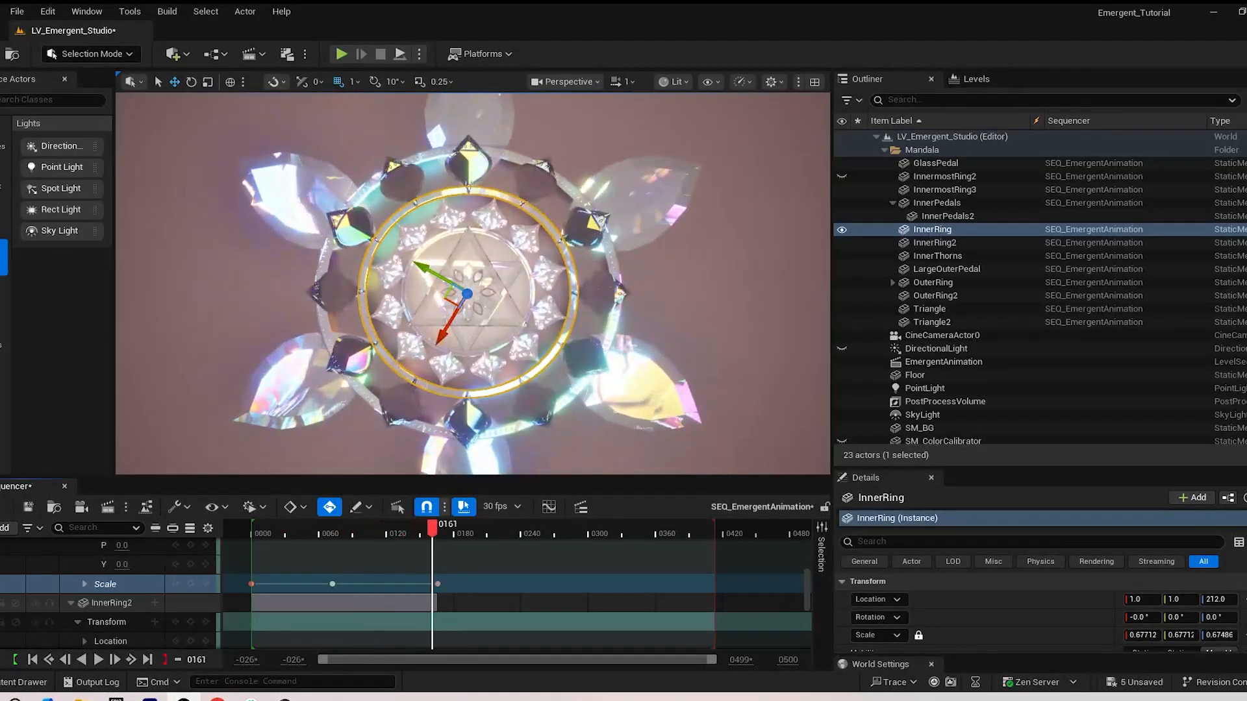
Examine InnerRing's Scale curve in the Curve Editor and close it
click(546, 507)
drag(1003, 341, 895, 294)
mouse_move(959, 341)
mouse_down()
mouse_move(729, 341)
mouse_move(988, 341)
mouse_move(821, 341)
mouse_move(941, 341)
mouse_up()
drag(878, 302, 977, 250)
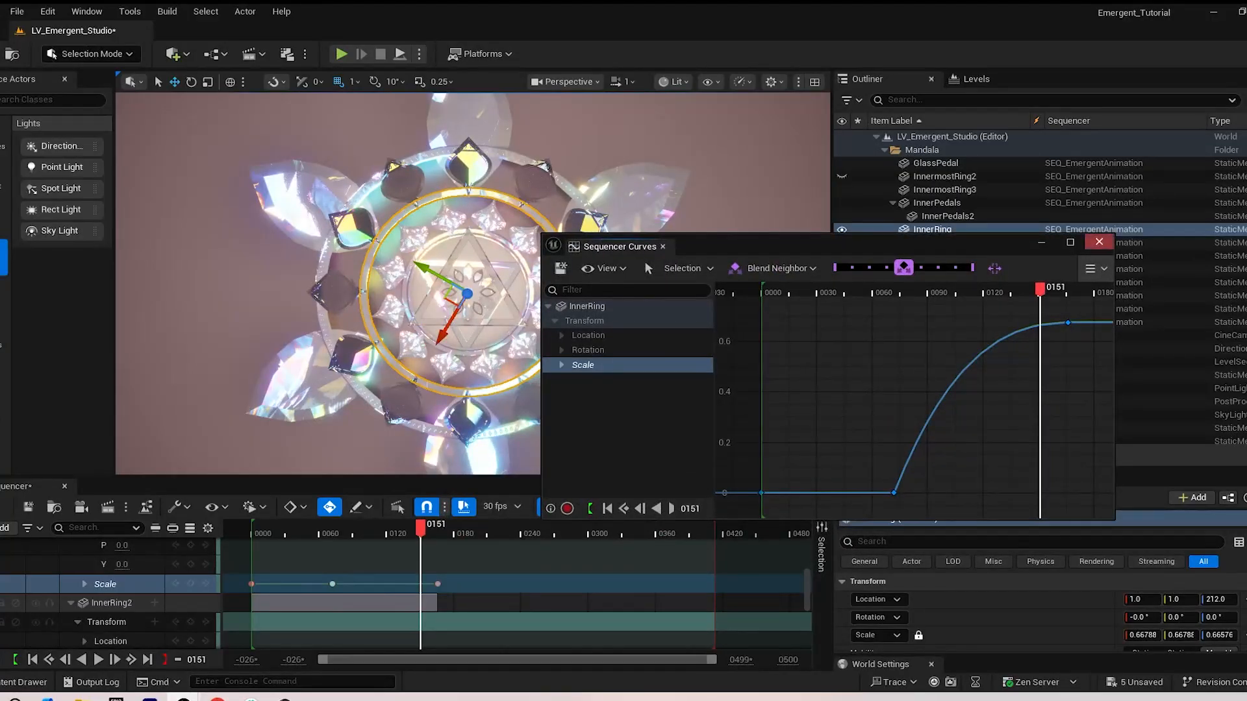
click(1099, 242)
Collapse the InnerRing and InnerRing2 tracks in the Sequencer and scrub back to frame 107
drag(472, 478, 473, 181)
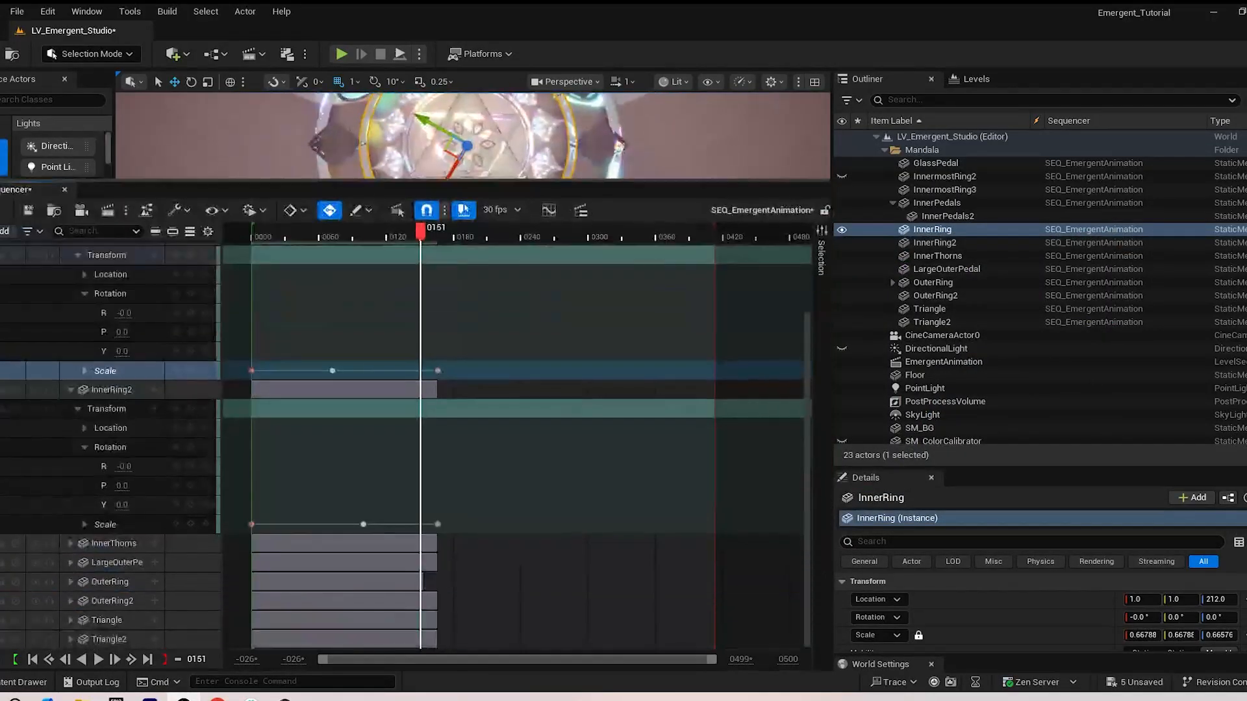
scroll(454, 422, up, 4)
click(71, 326)
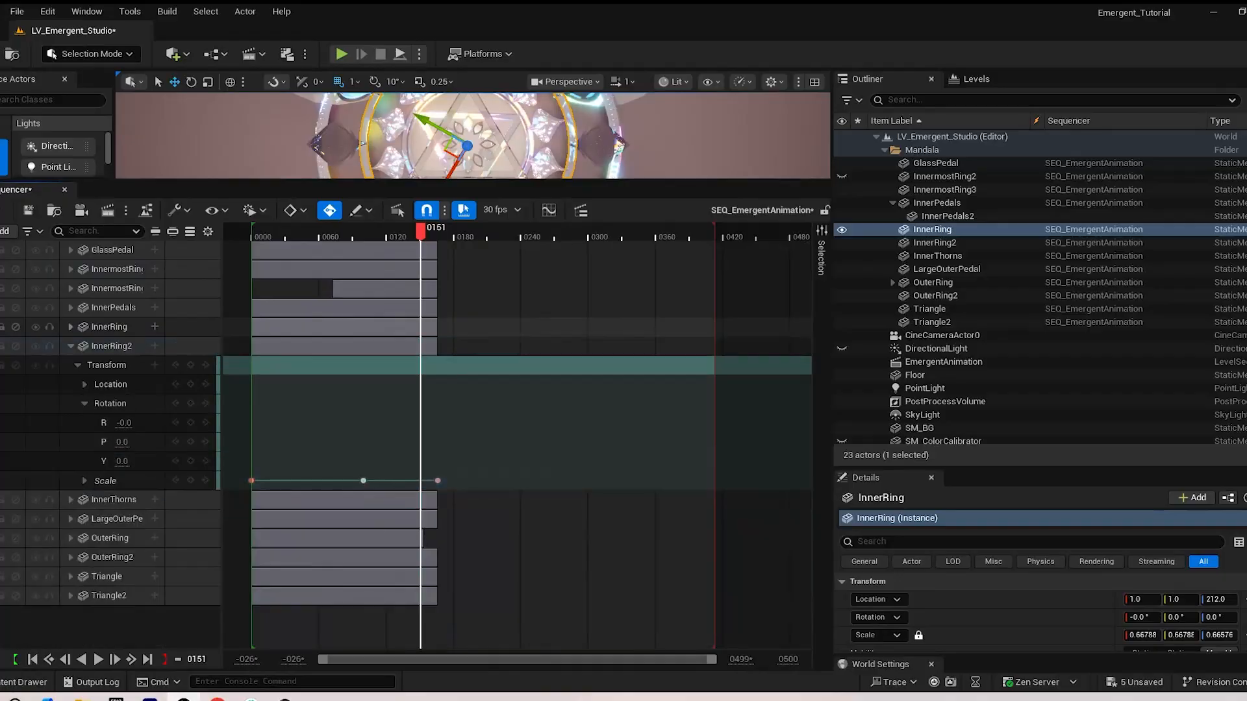
click(71, 346)
drag(473, 182, 473, 452)
drag(421, 500, 372, 500)
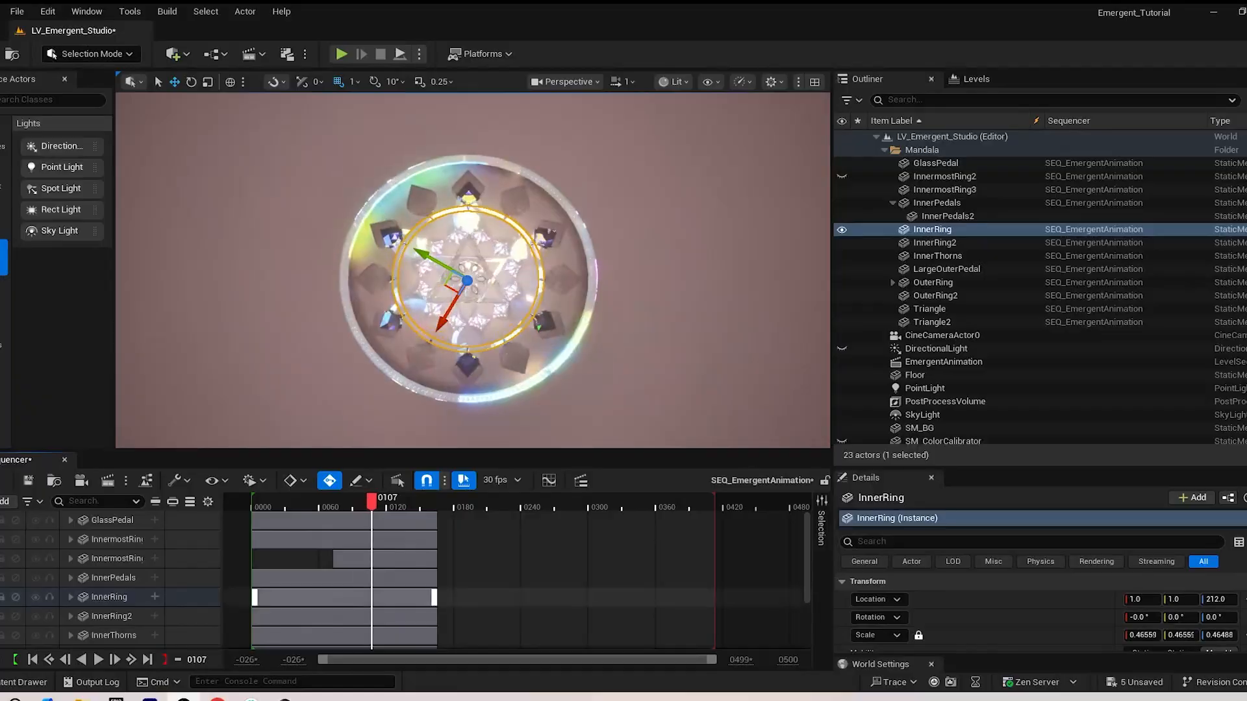
Expand GlassPedal's tracks to check its Scale keyframes, scrub to frame 148 and select InnermostRing2
click(71, 520)
scroll(111, 571, down, 3)
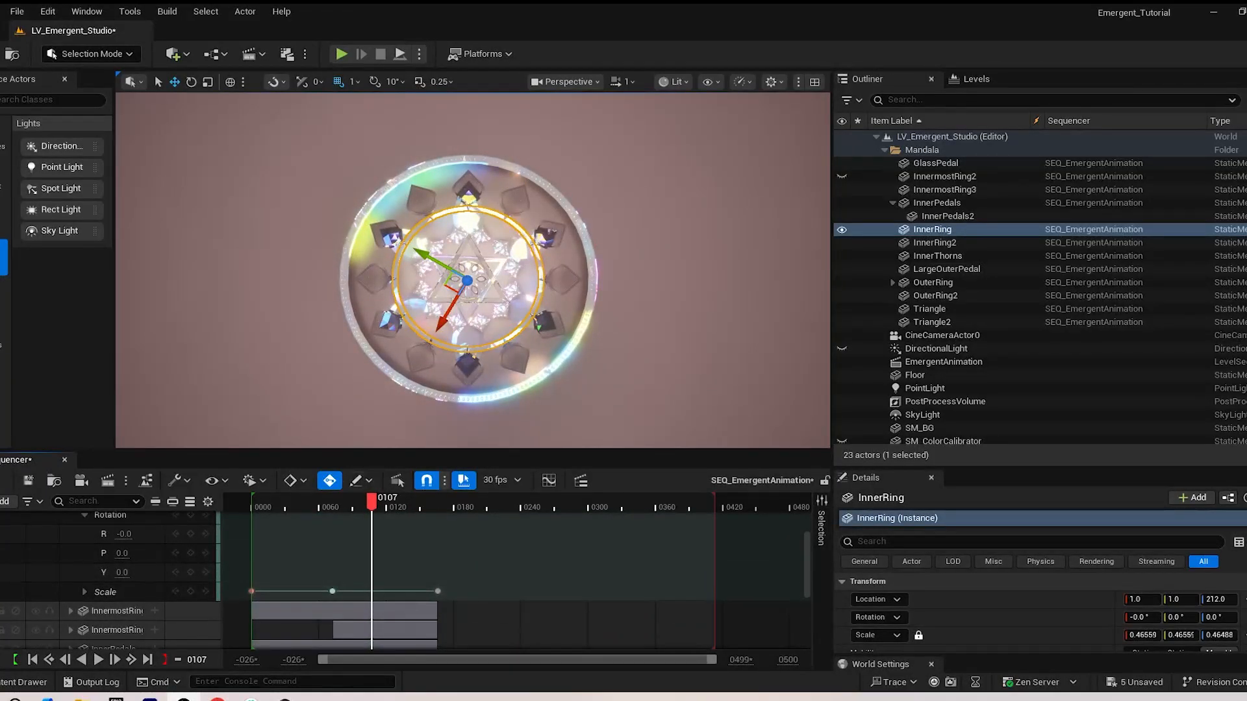
drag(372, 500, 418, 500)
scroll(286, 560, up, 3)
scroll(418, 561, down, 6)
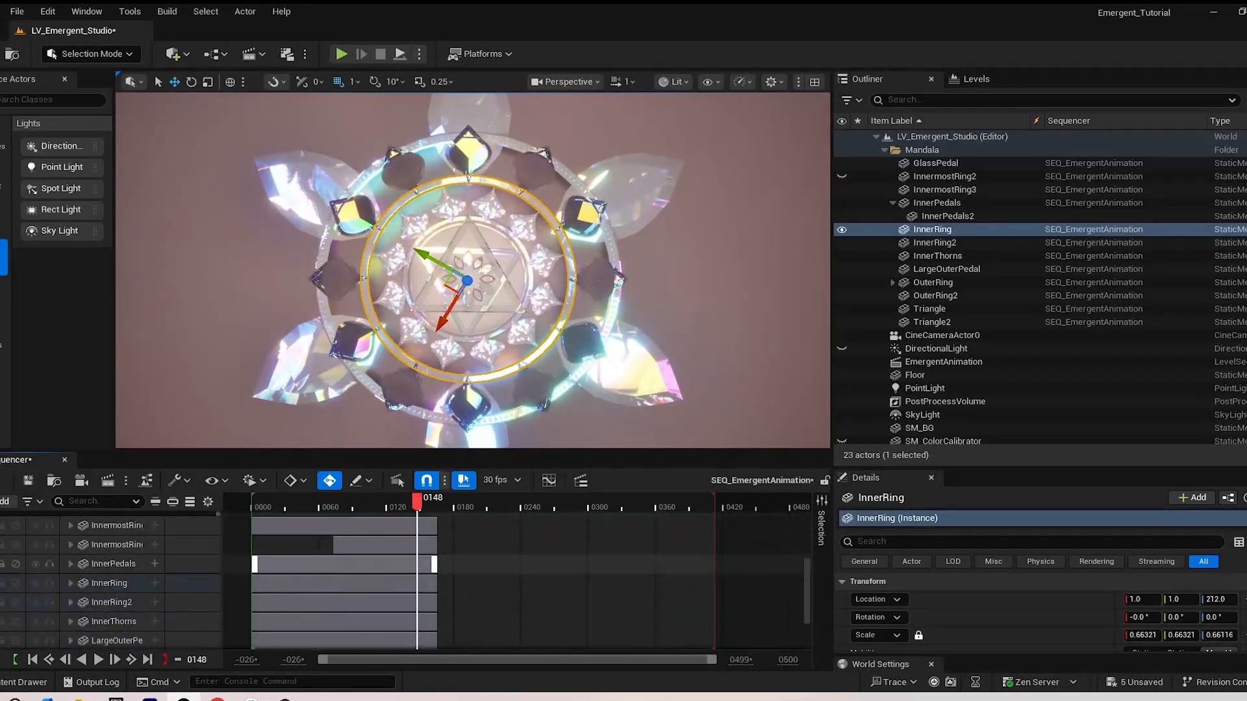
scroll(417, 564, up, 1)
click(116, 547)
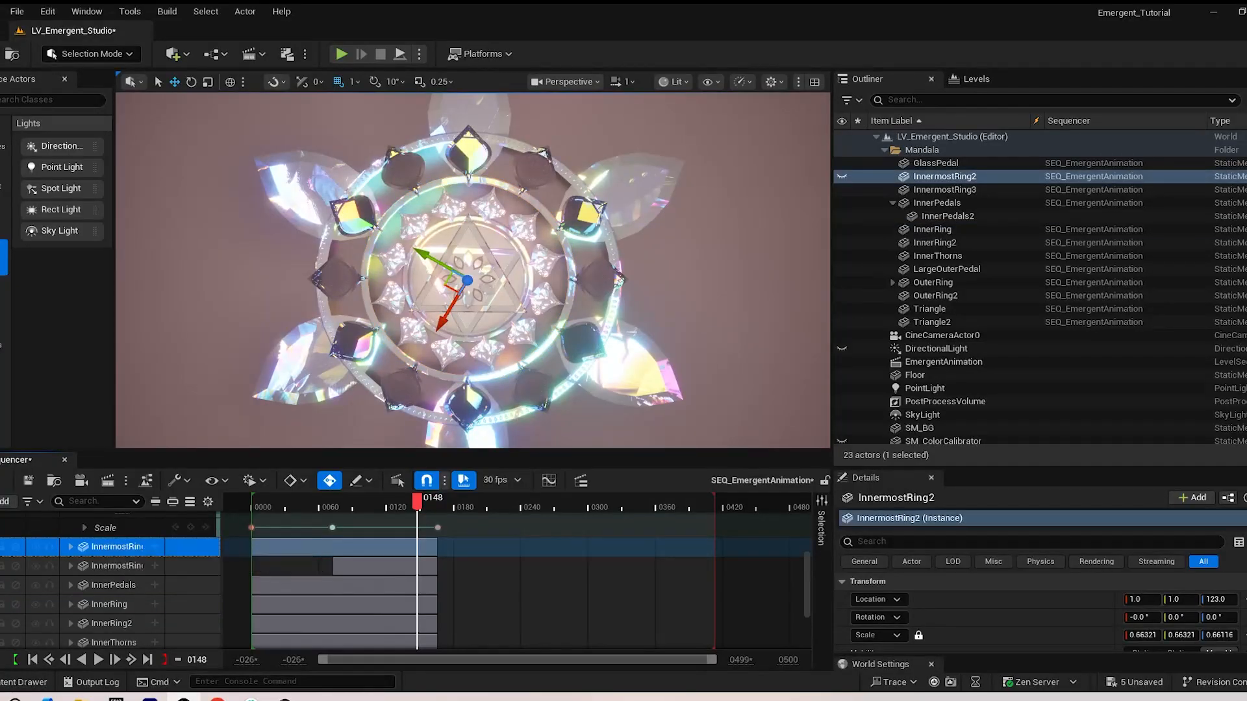
Shift InnerRing's last two Scale keyframes about 36 frames later and scrub through the sequence
click(425, 370)
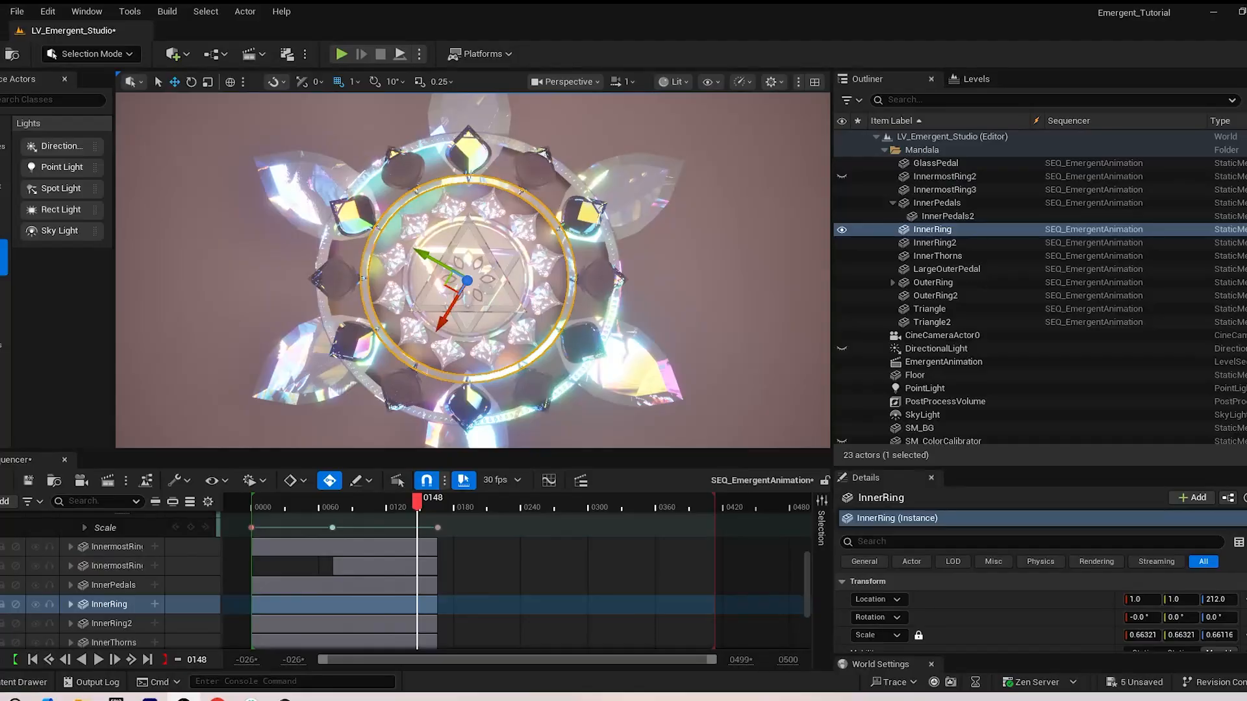
click(70, 604)
scroll(70, 605, down, 6)
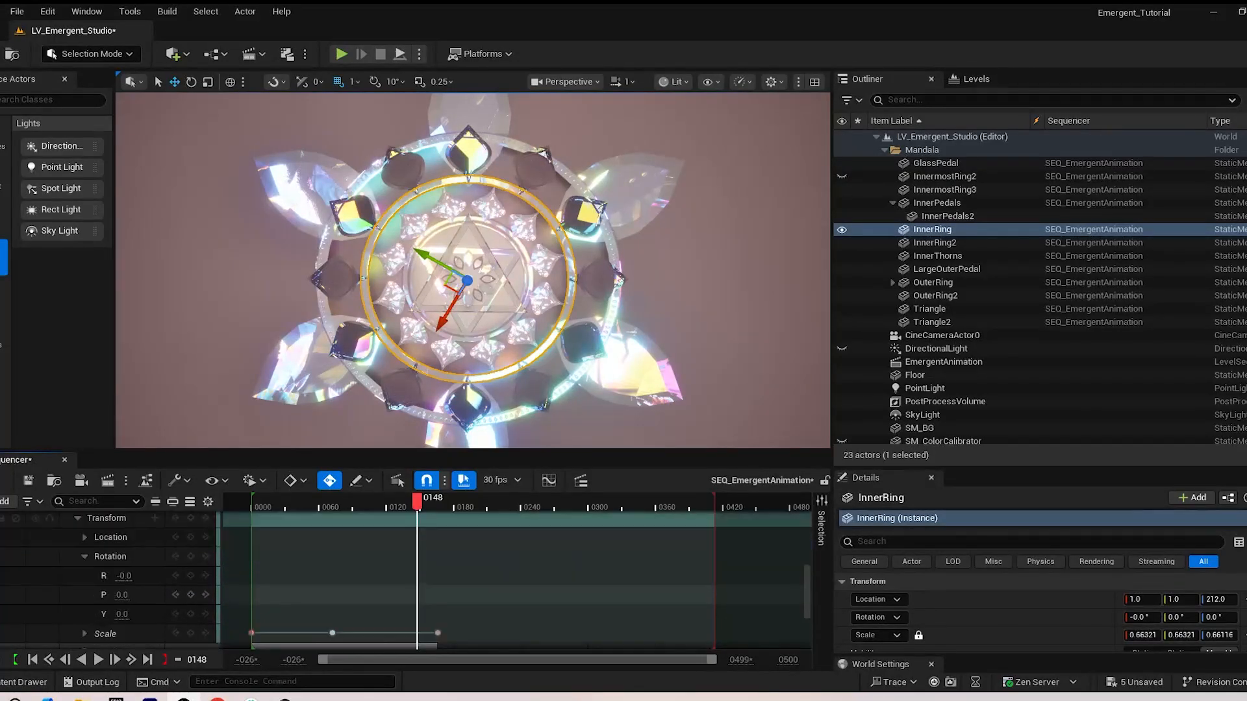
drag(322, 595, 451, 612)
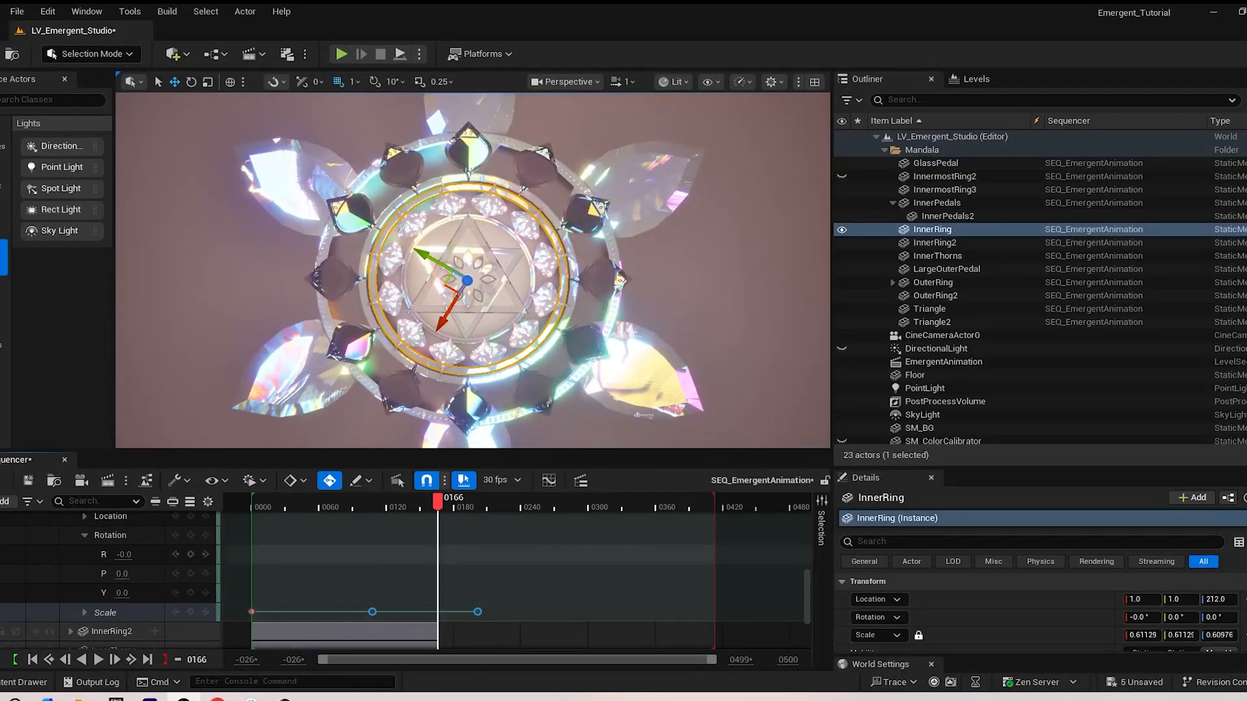
drag(438, 502, 248, 501)
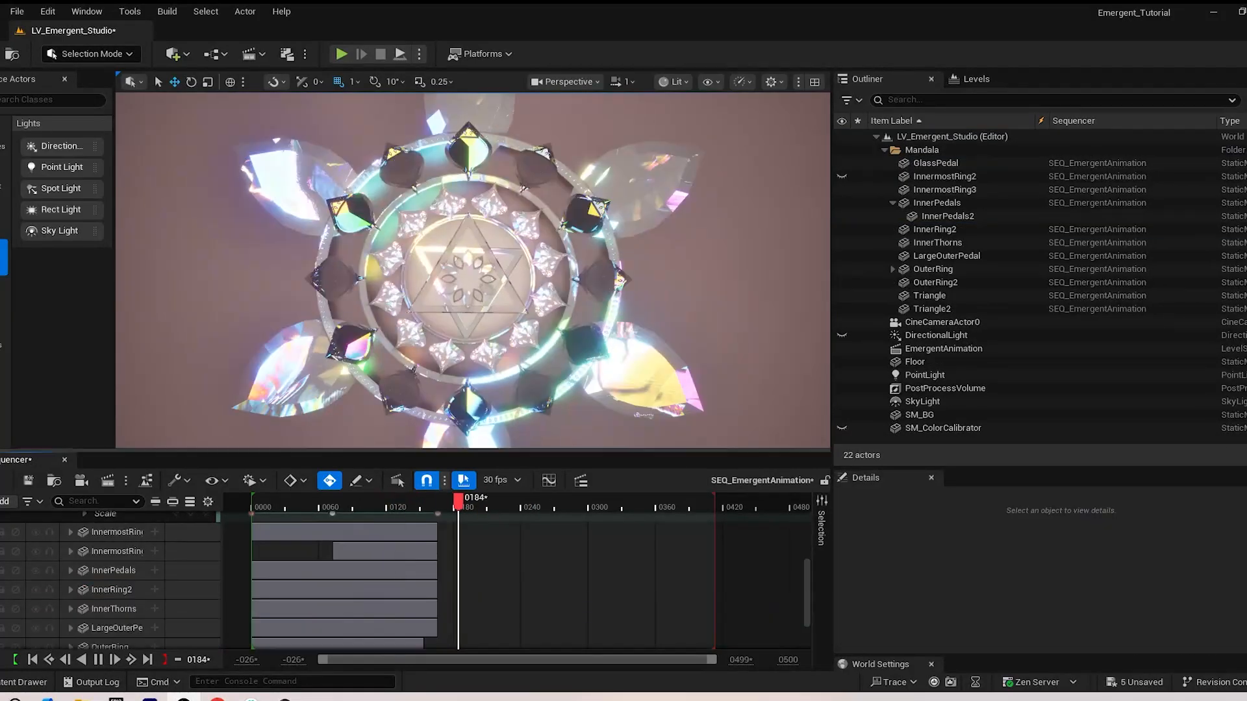
Shift OuterRing2's last two Scale keyframes about 41 frames later and play the sequence from the start
click(559, 328)
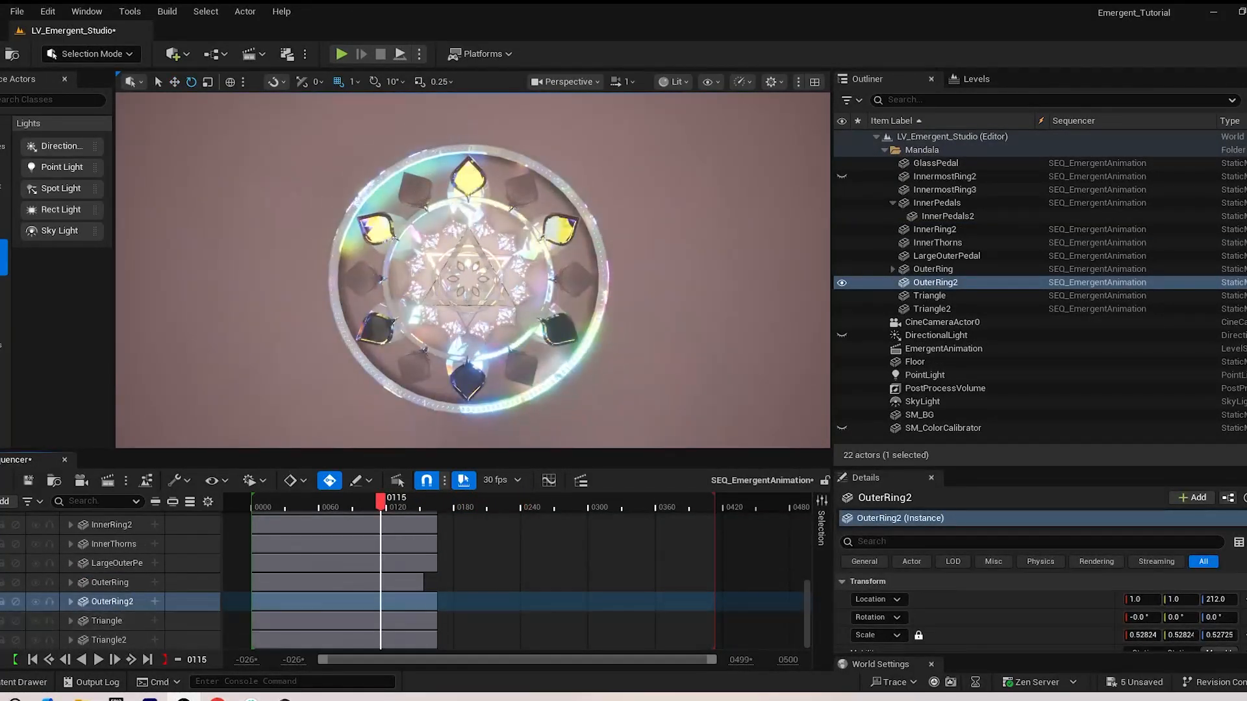
key(s)
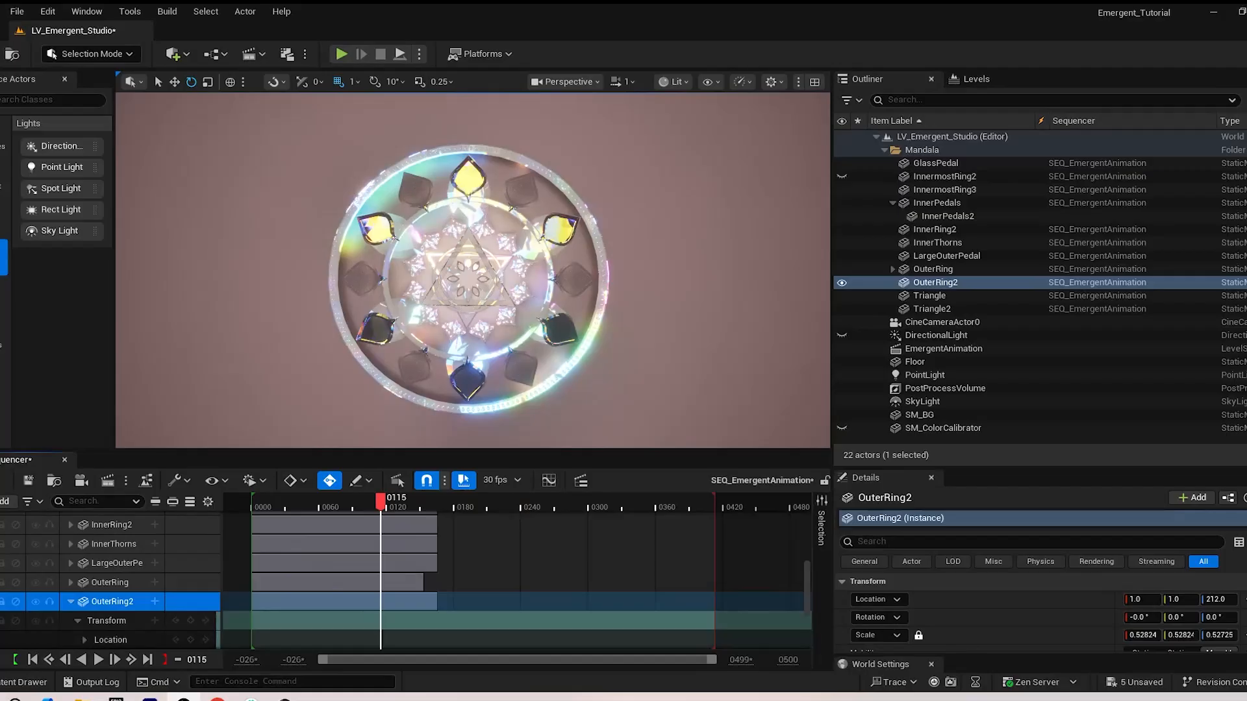
scroll(110, 581, down, 4)
drag(428, 636, 456, 638)
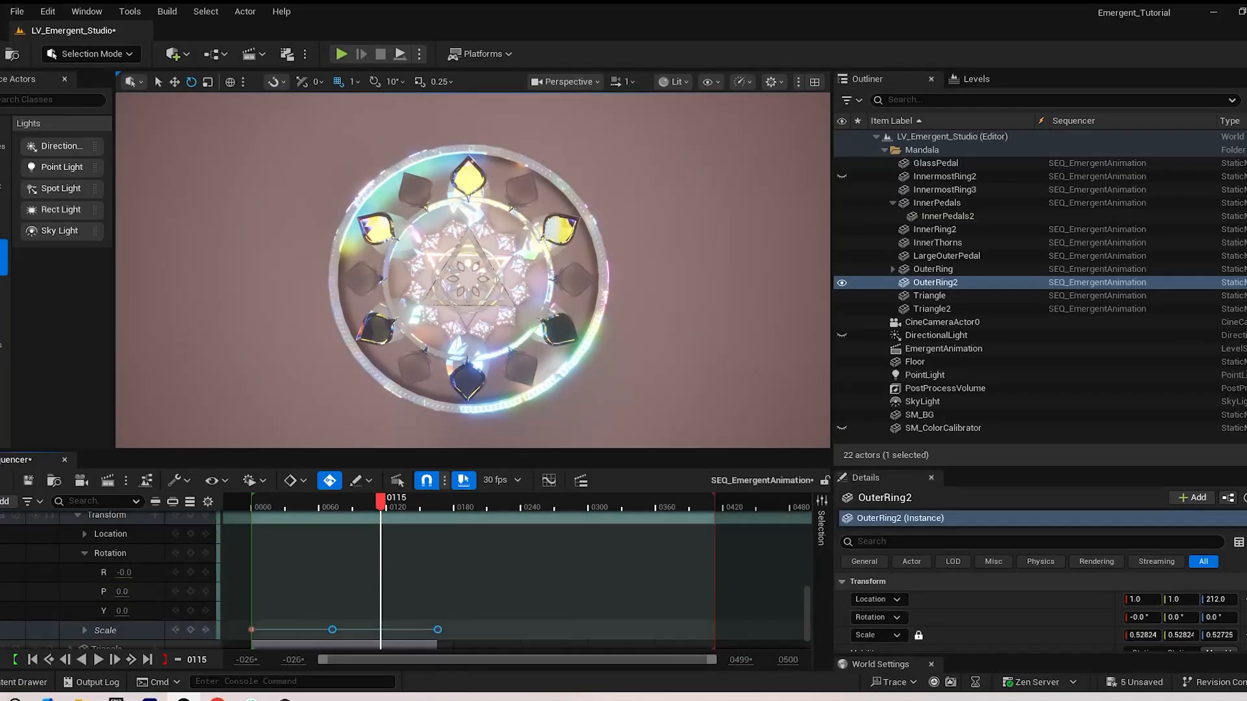
drag(380, 503, 414, 504)
drag(438, 630, 442, 630)
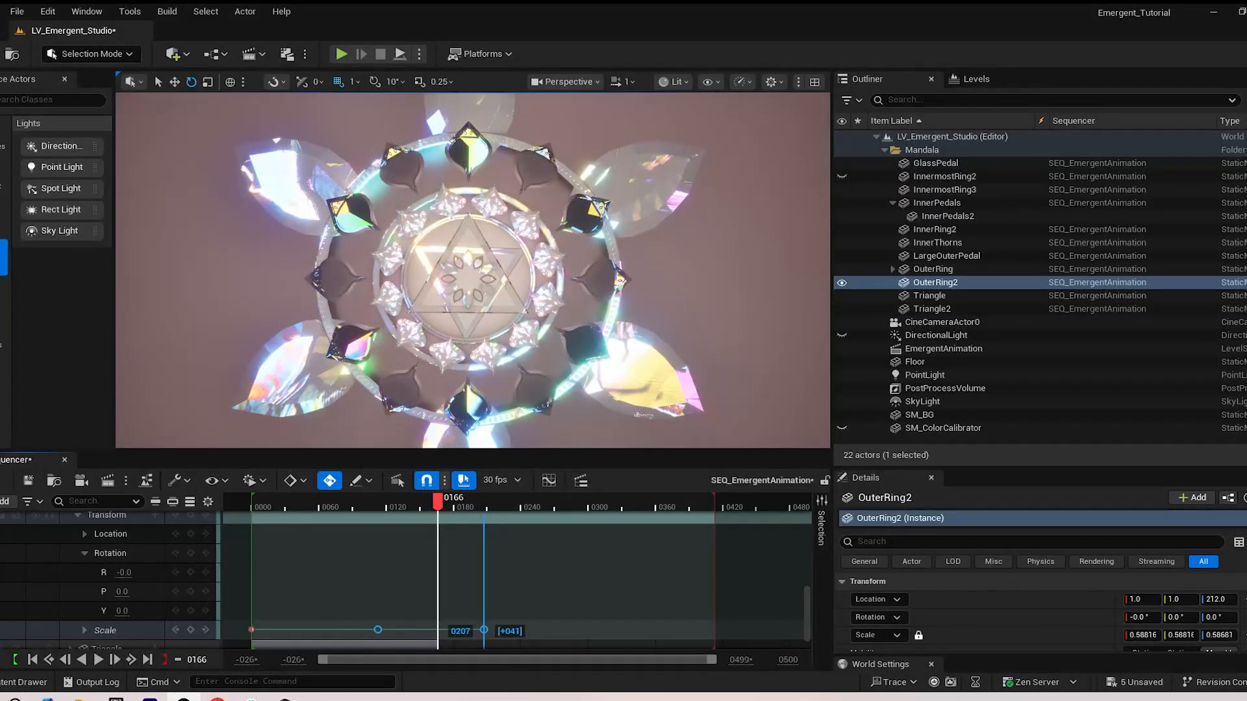
mouse_move(438, 503)
mouse_down()
mouse_move(306, 503)
mouse_move(432, 504)
mouse_up()
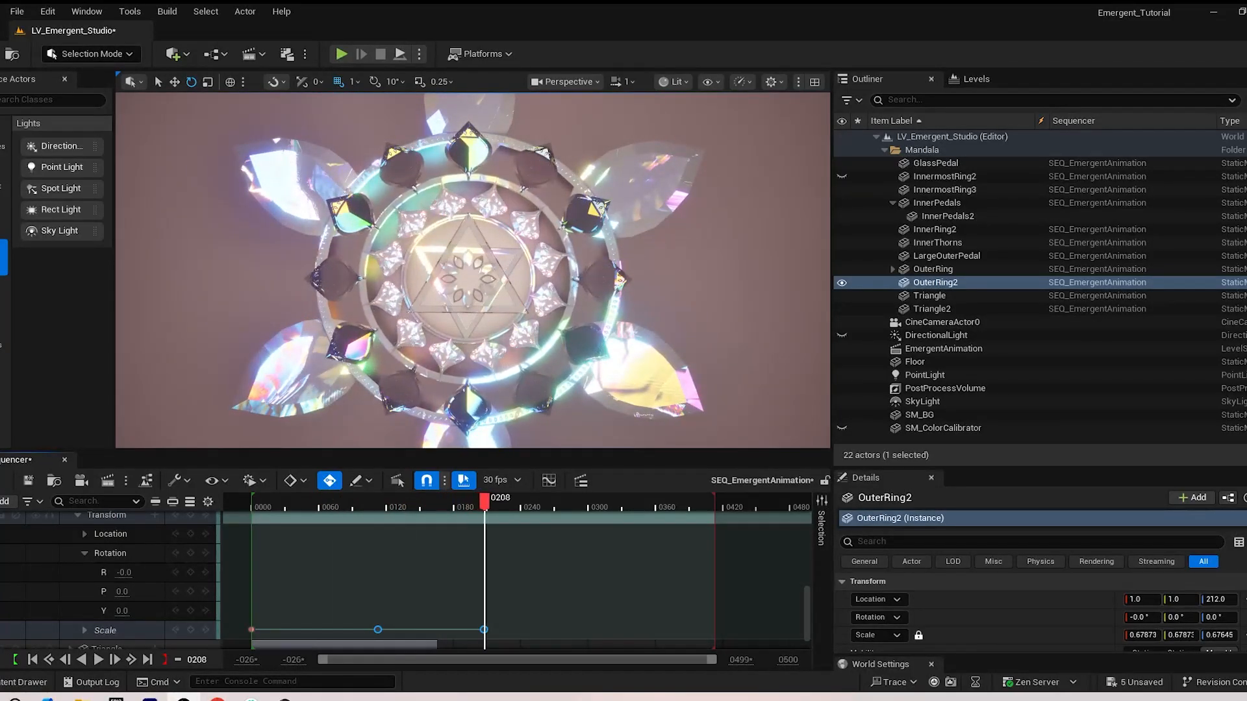
drag(470, 503, 254, 504)
key(space)
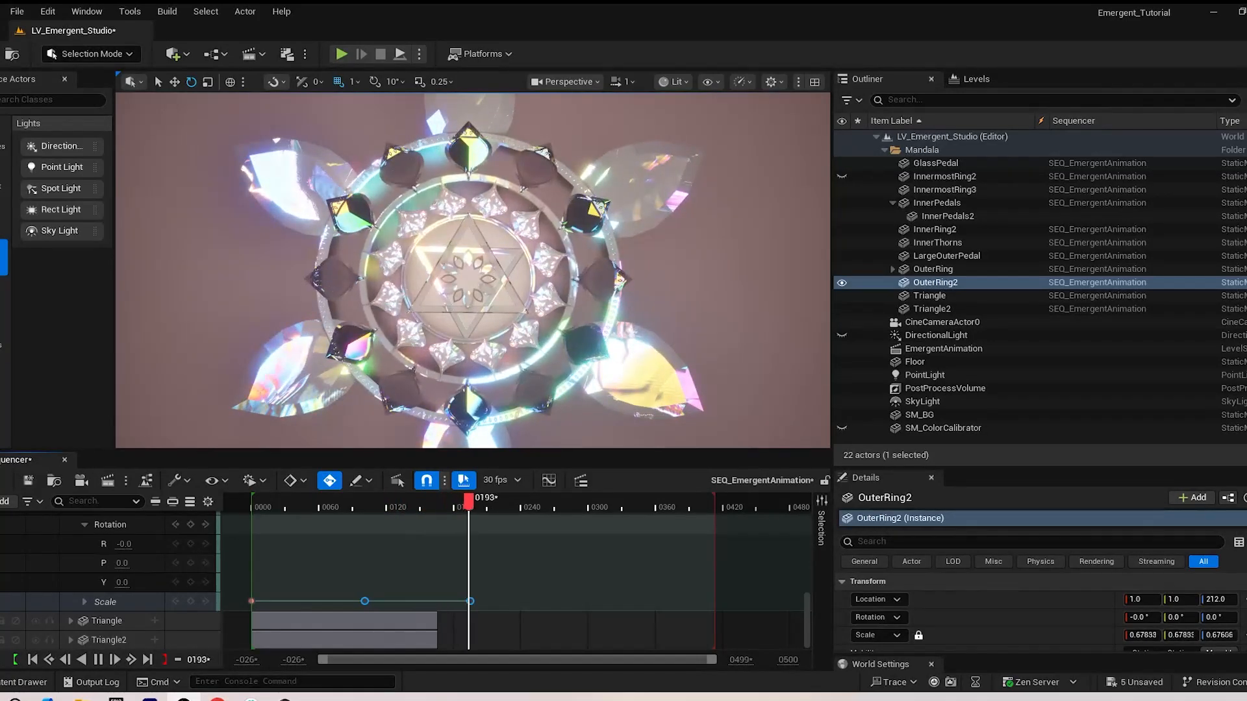
Expand LargeOuterPedal's tracks, move its last Location keyframe to about frame 204 and play back the sequence
click(639, 389)
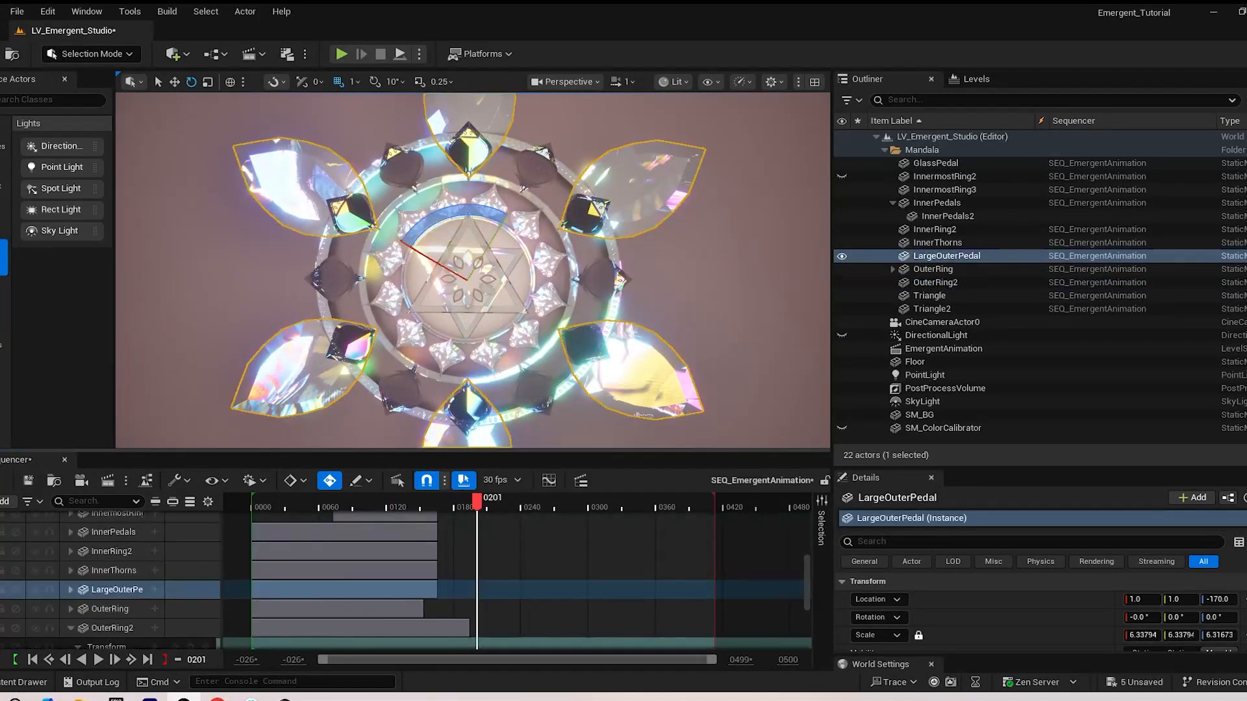
click(70, 590)
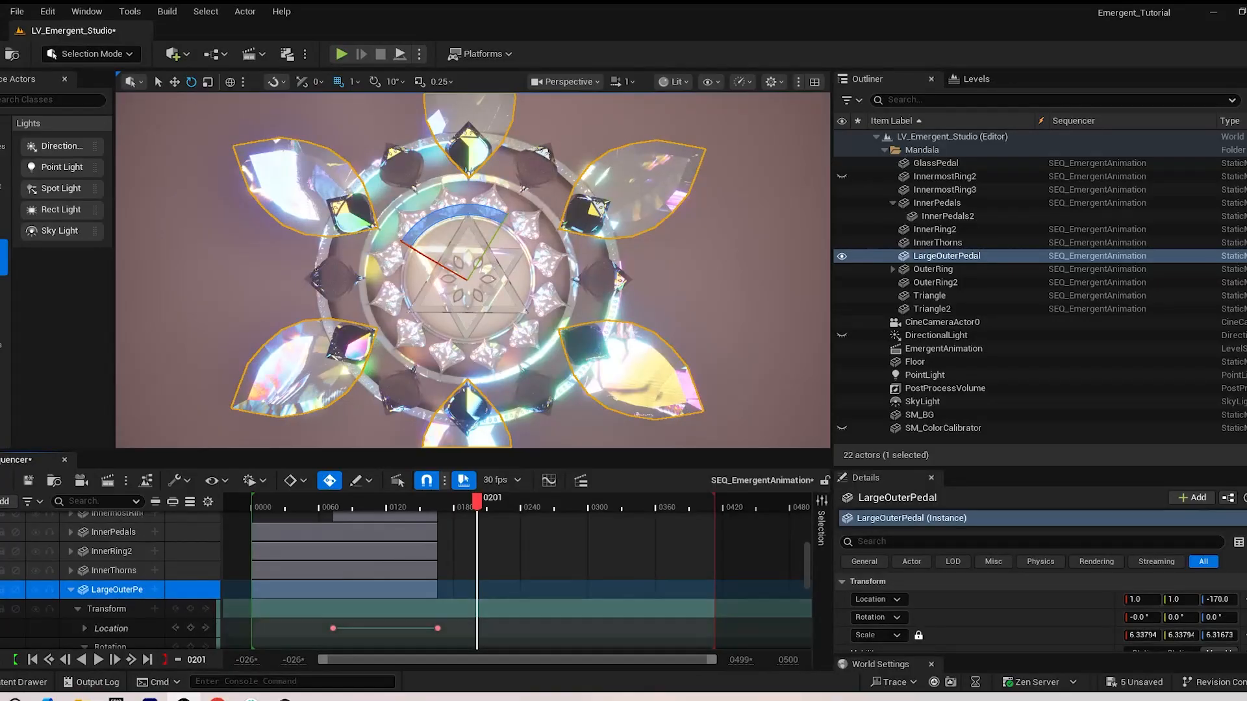
click(438, 628)
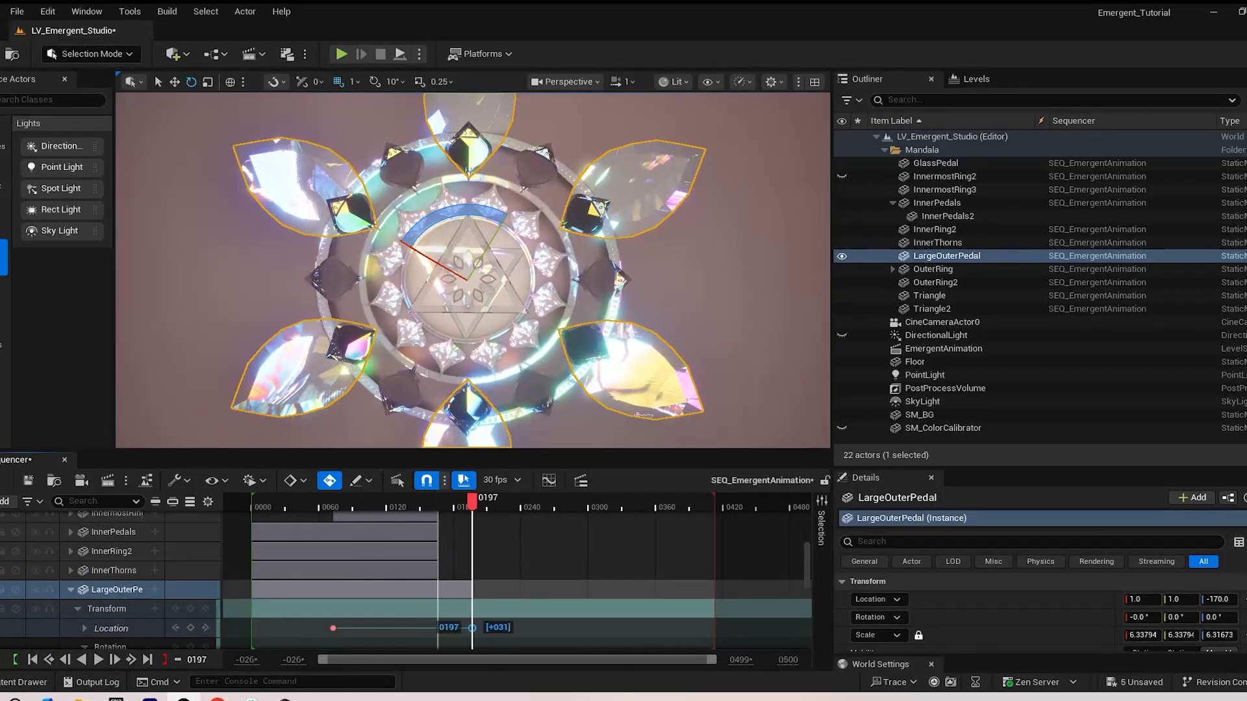
drag(465, 628, 435, 628)
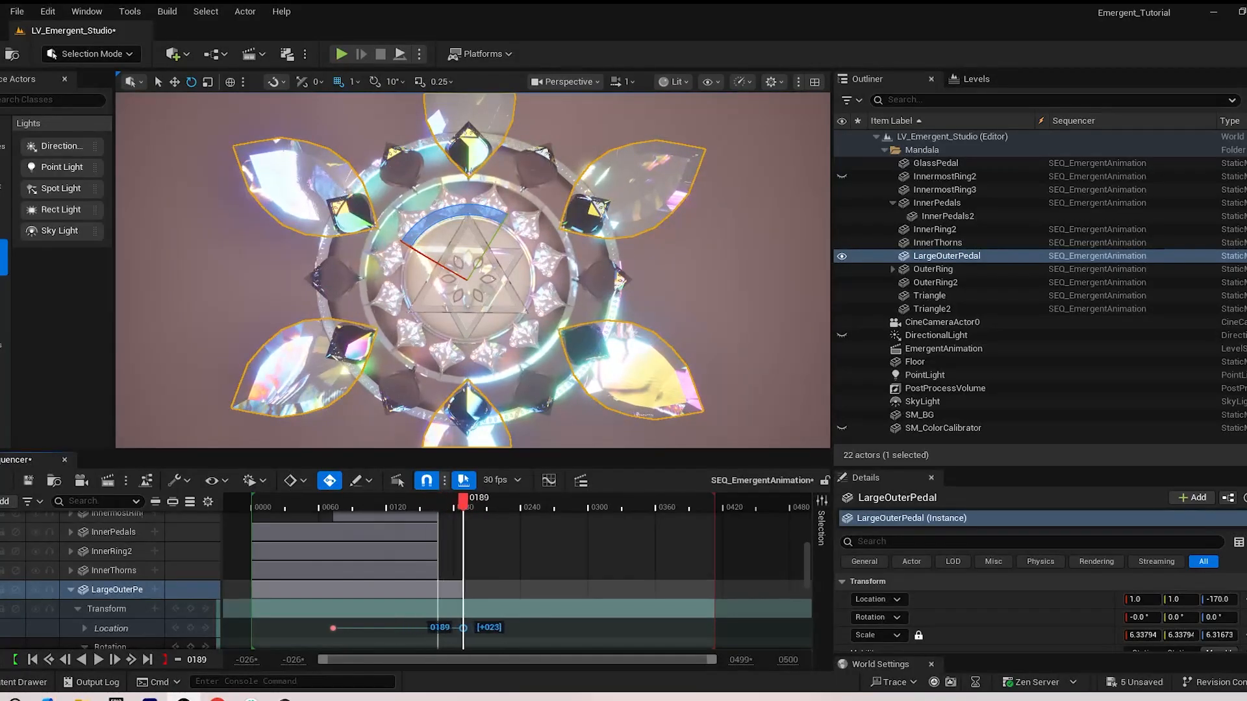
drag(481, 502, 333, 502)
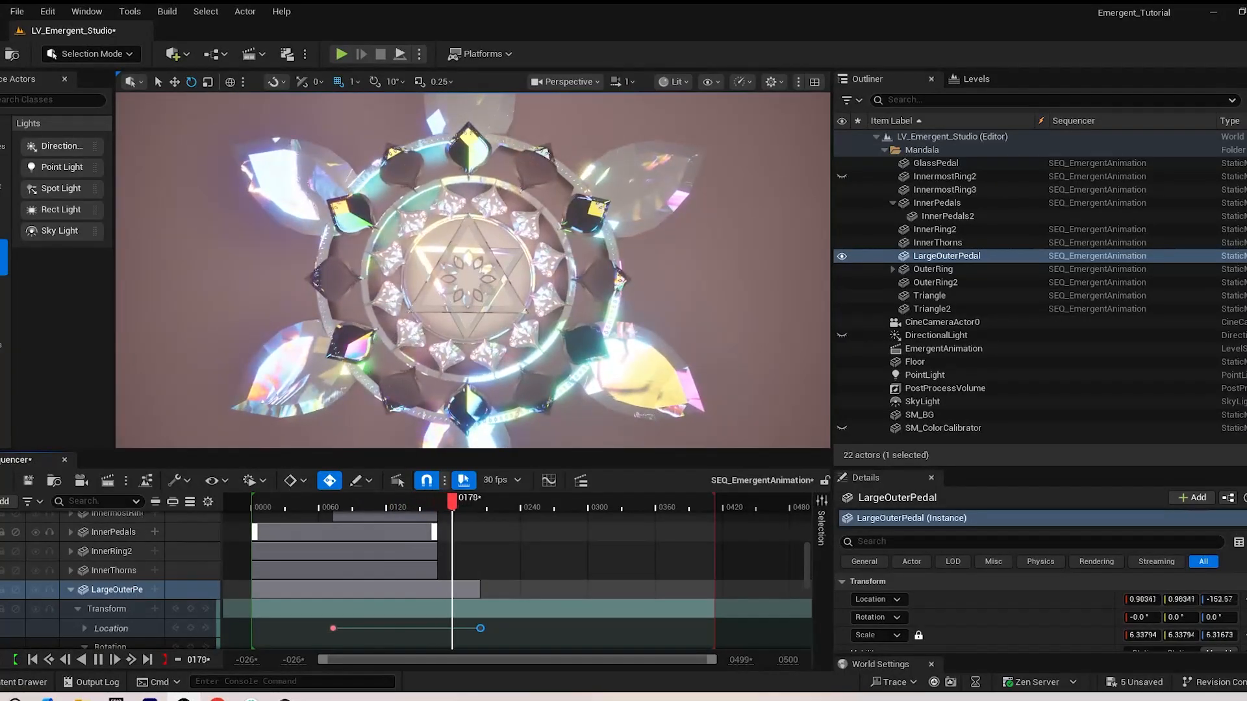
key(space)
Move LargeOuterPedal's last Location keyframe to frame 265 and replay the animation
key(Left)
key(Left)
key(Left)
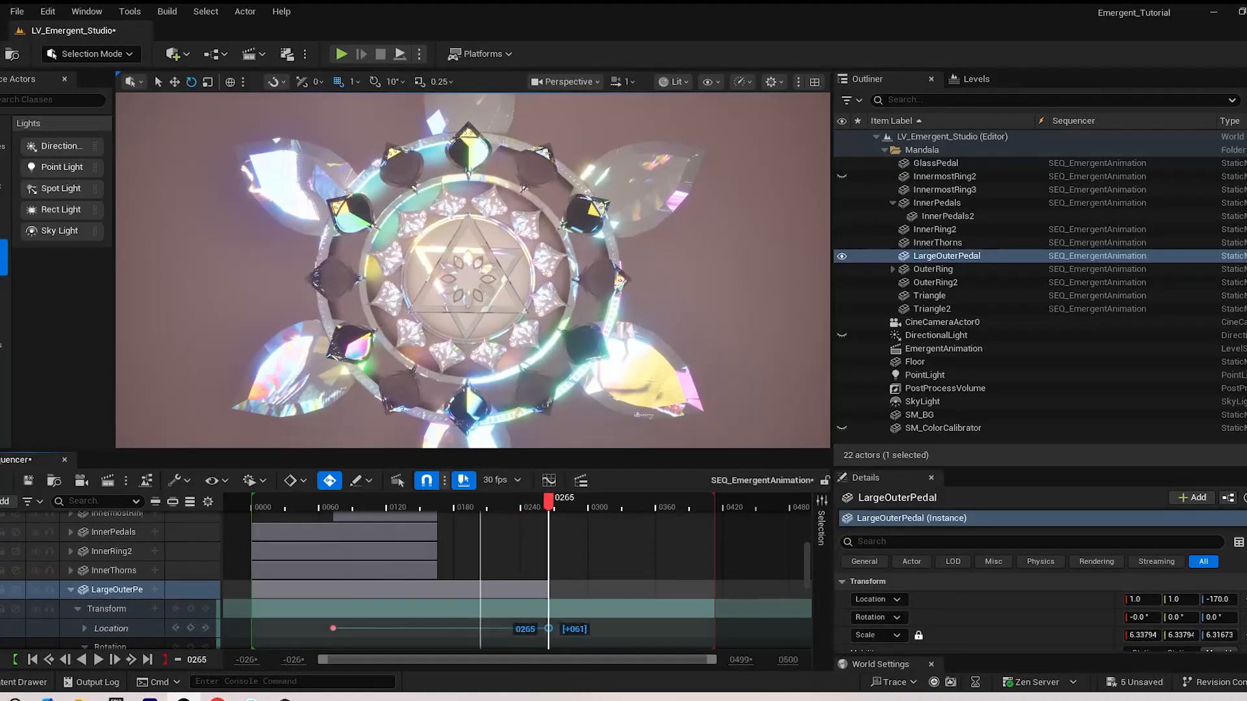
drag(548, 628, 549, 629)
drag(548, 502, 291, 502)
key(space)
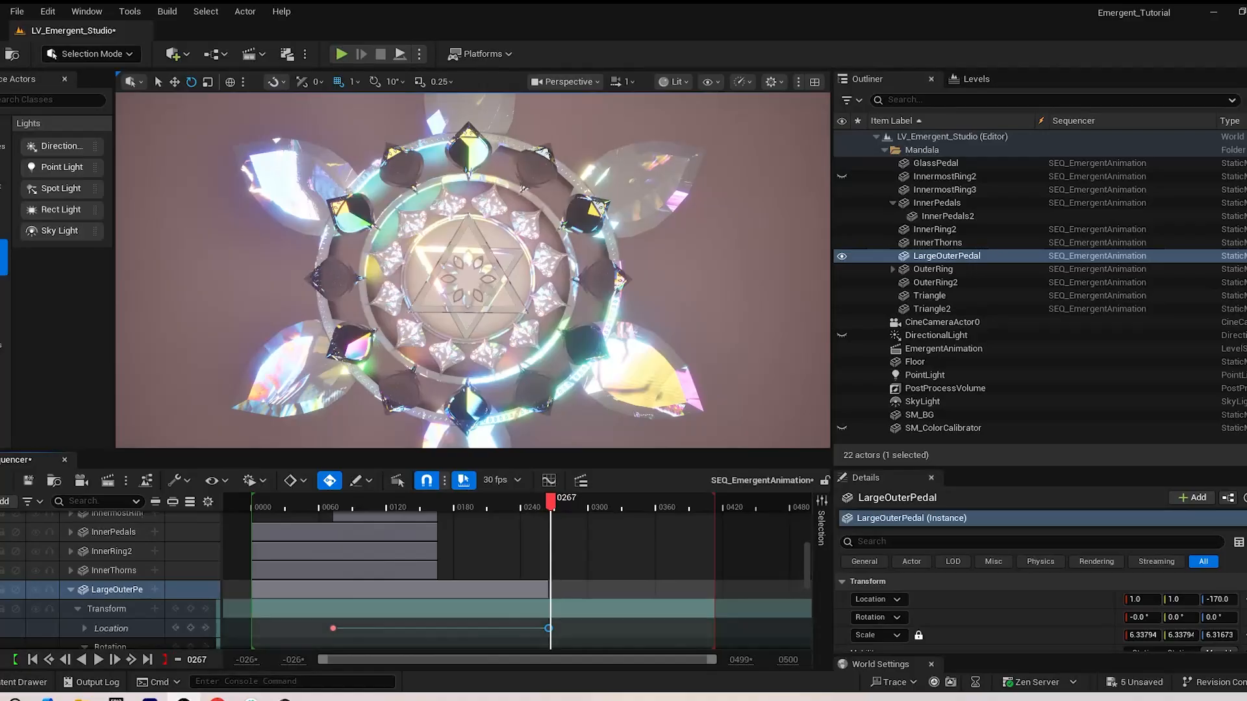
Move LargeOuterPedal's last Scale keyframes to about frame 208 and its middle ones to about frame 117, and replay from the start
click(117, 589)
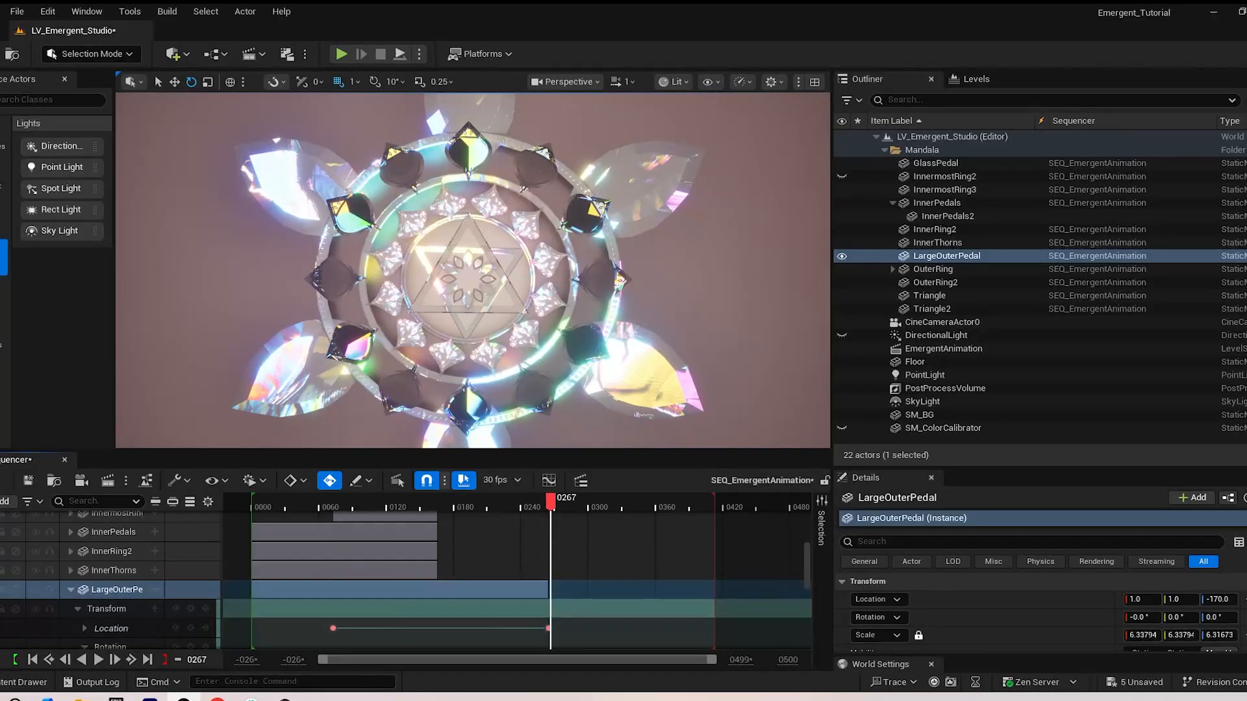
drag(480, 548, 485, 548)
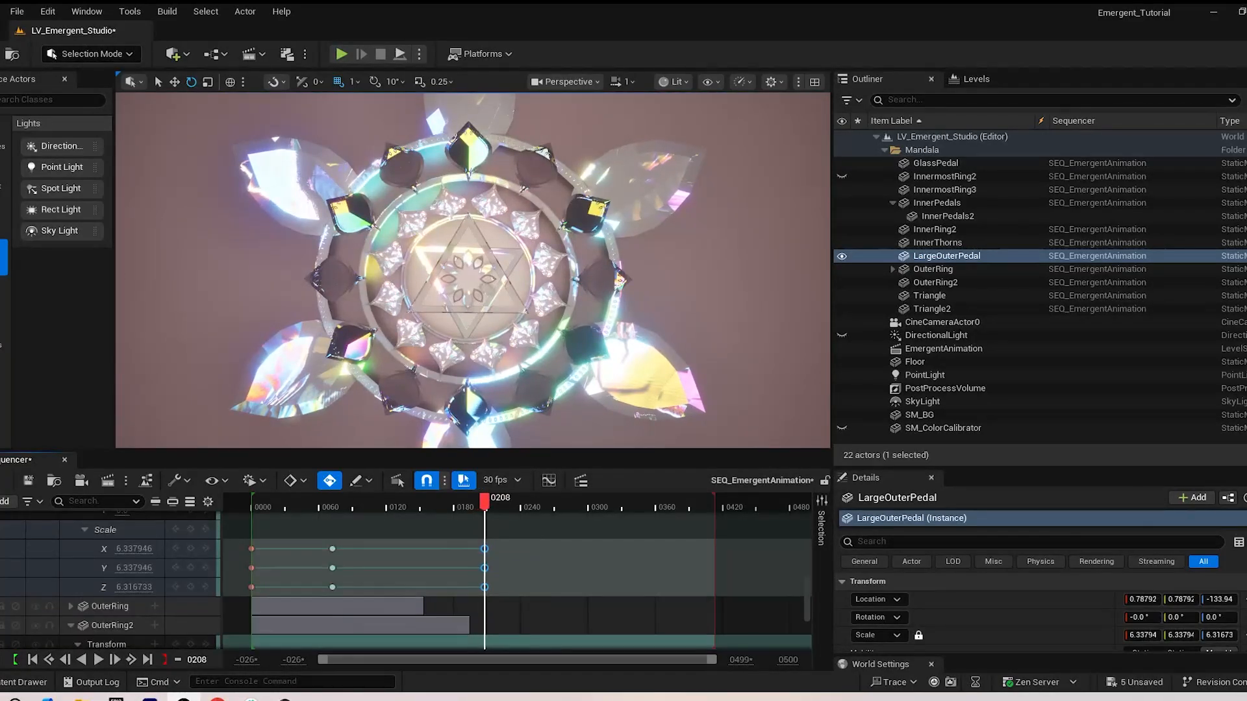
drag(485, 502, 372, 502)
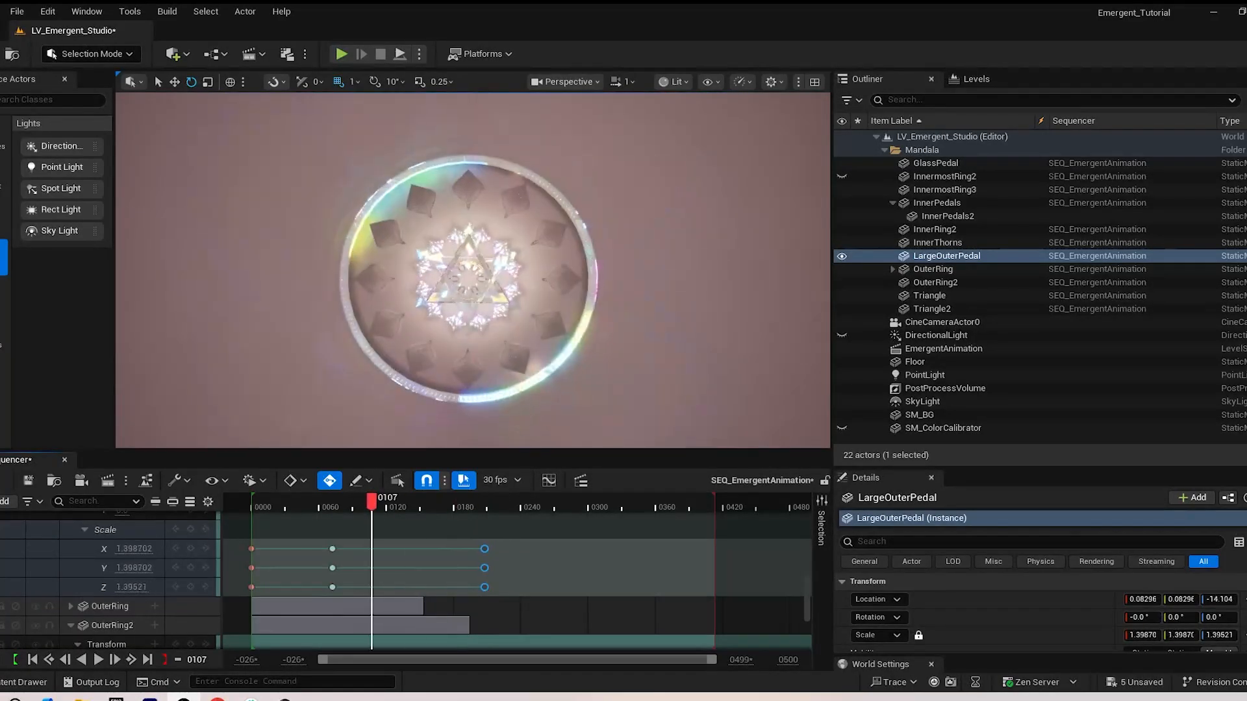
drag(332, 549, 382, 549)
drag(383, 502, 252, 502)
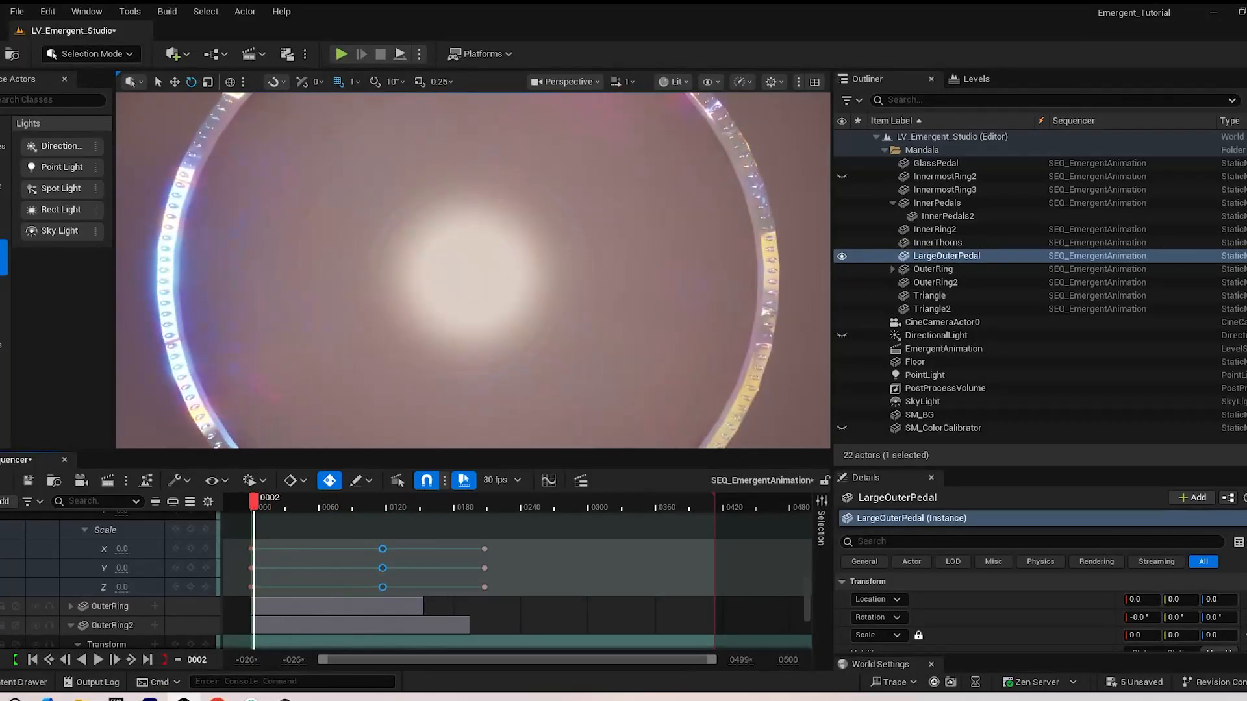
key(space)
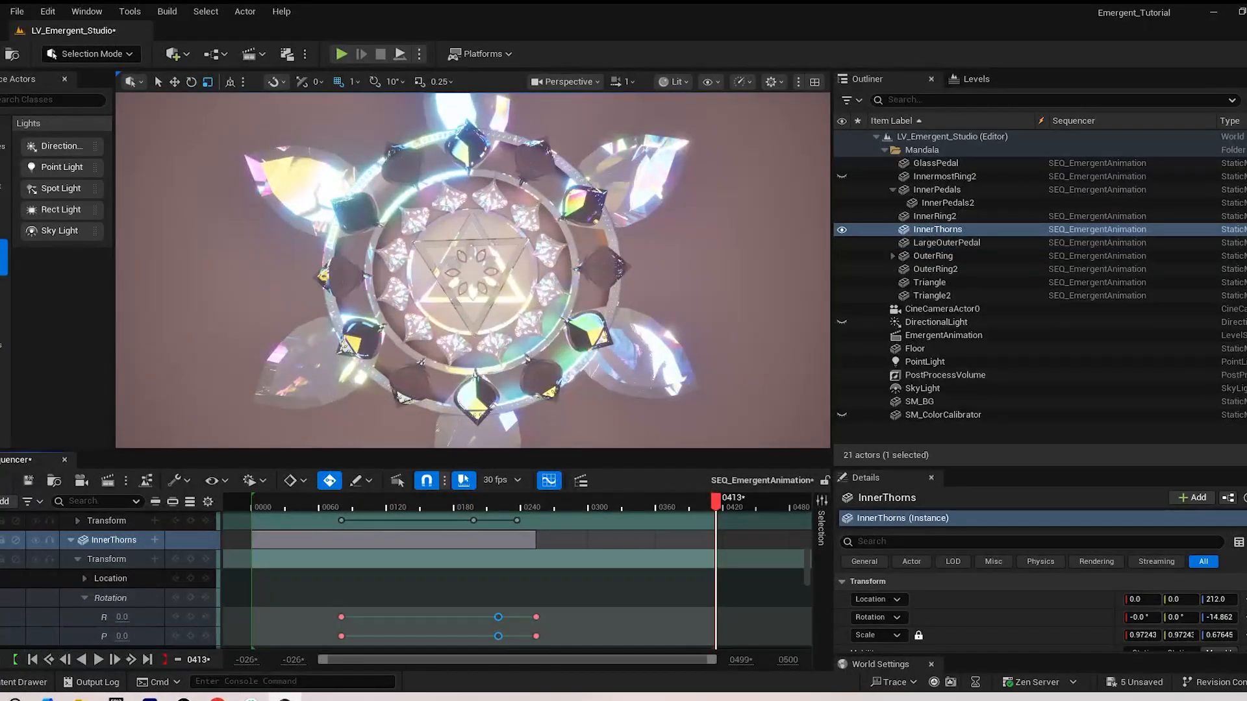
Play the whole sequence repeatedly from the start to review the timing of the mandala's emergence
drag(561, 502, 253, 502)
key(space)
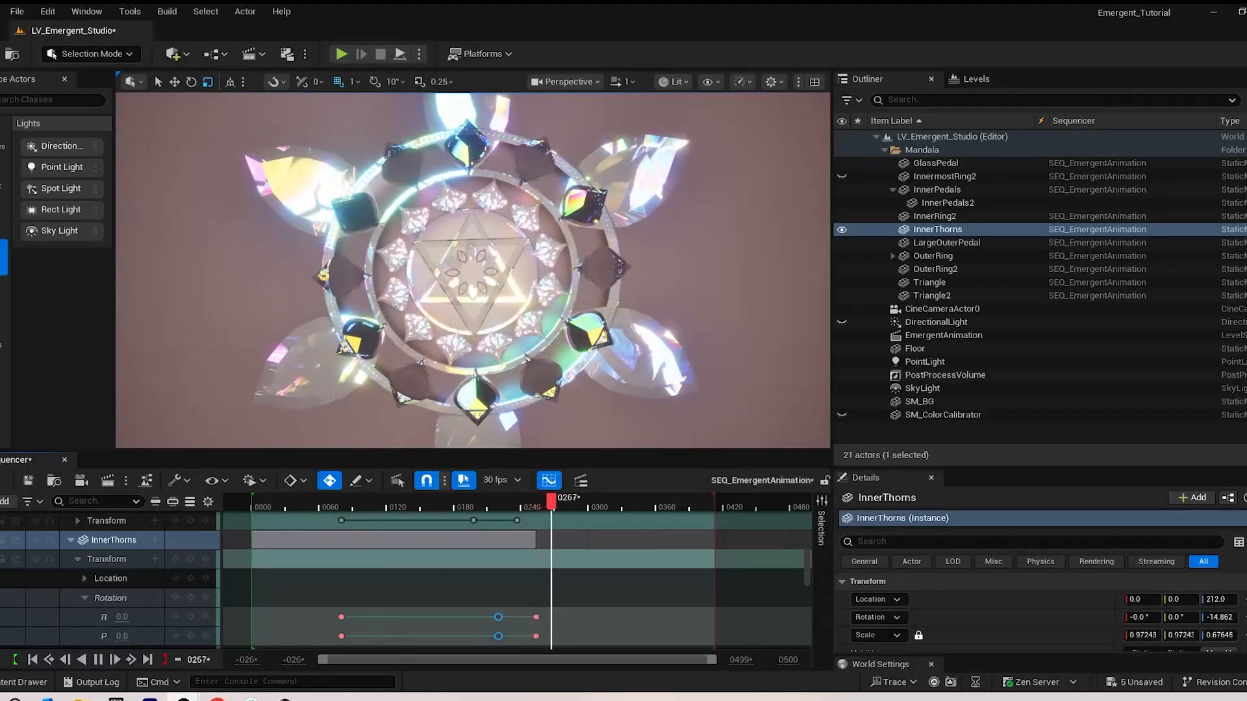
drag(569, 504, 253, 508)
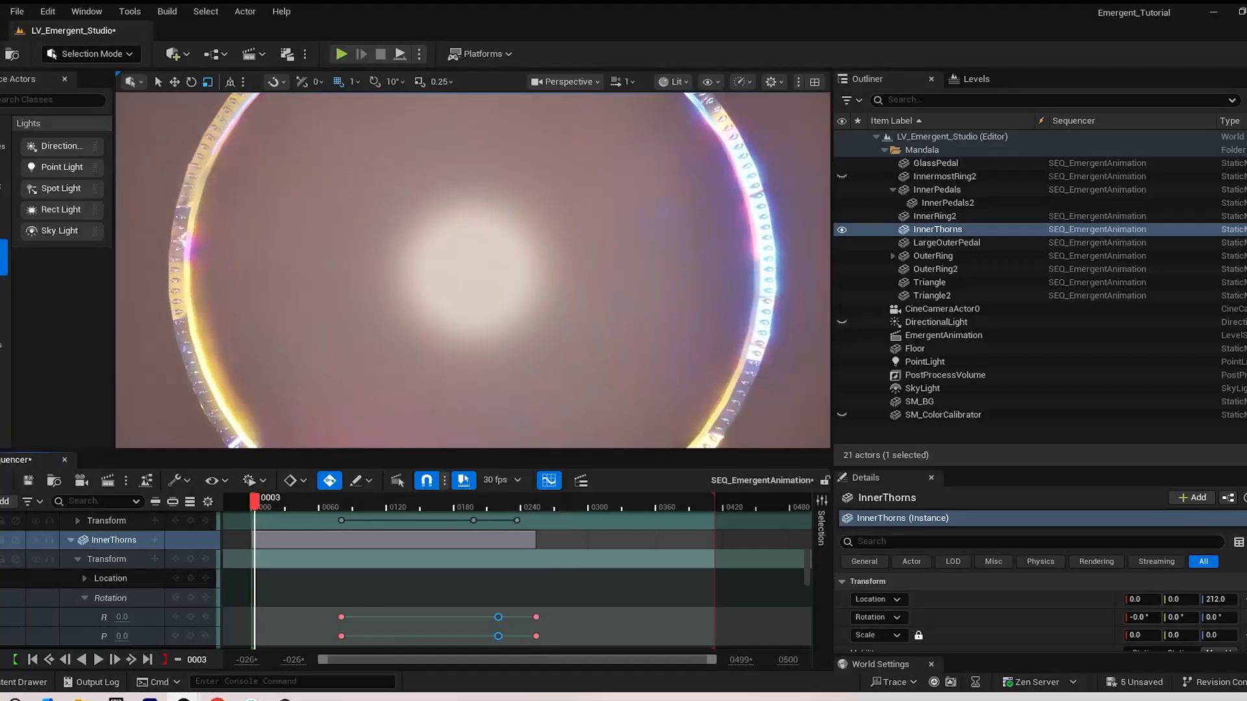
key(space)
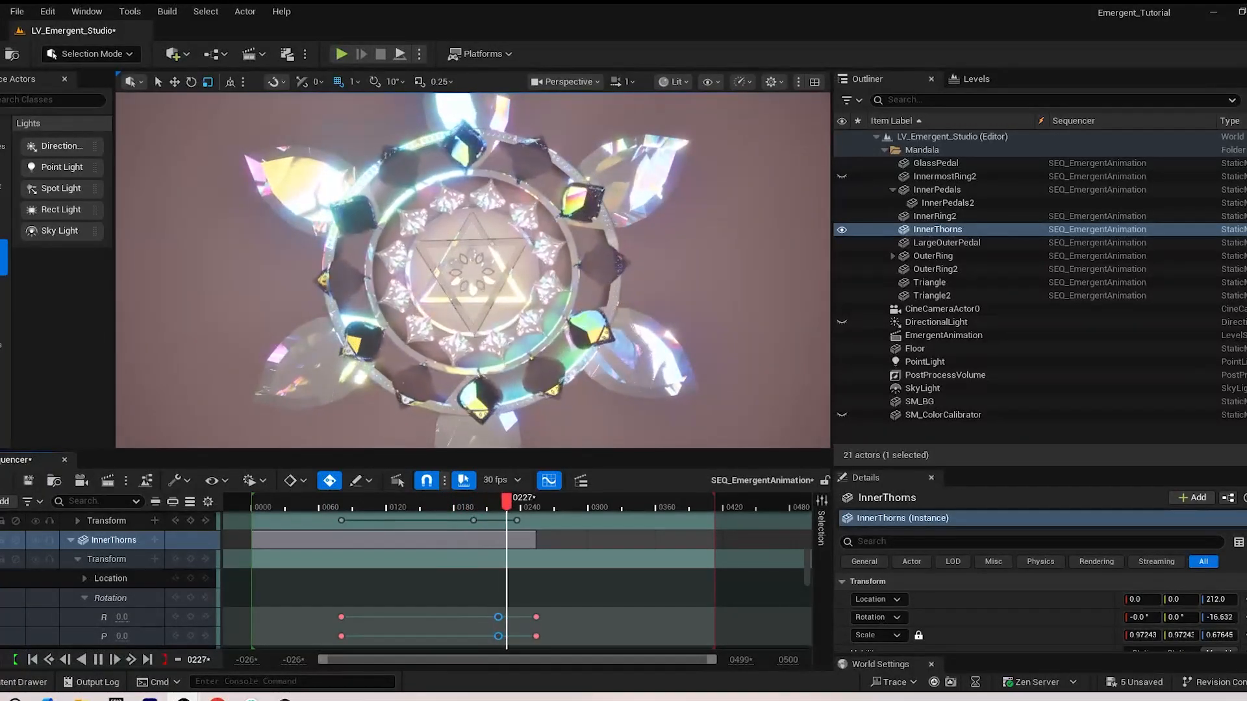
drag(558, 502, 252, 501)
key(space)
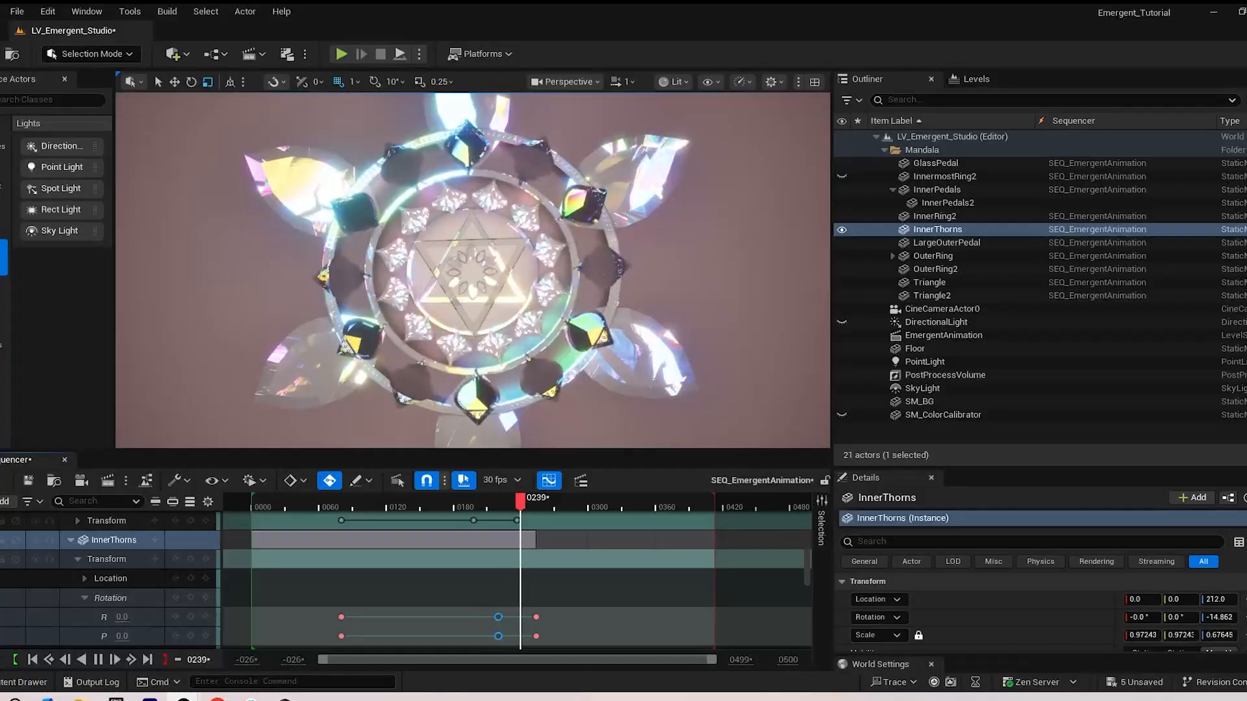
key(space)
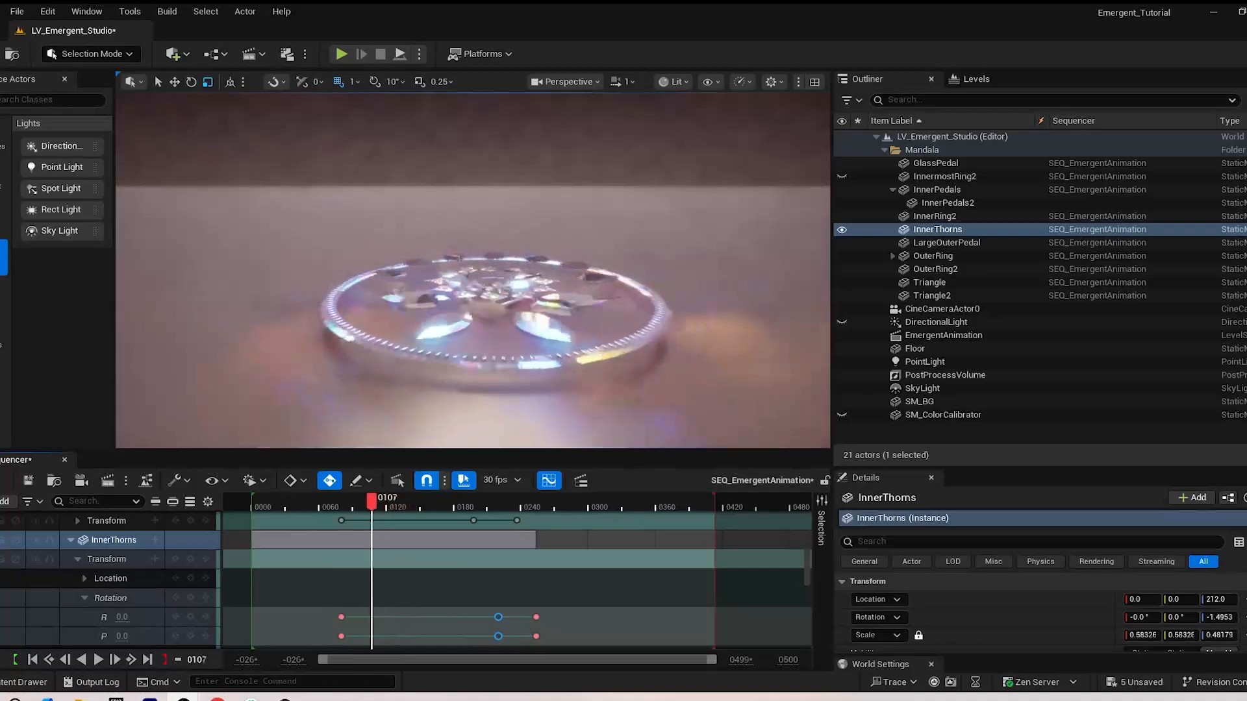
Select Triangle and scrub between frames 139 and 90 to examine its motion from the low side view
drag(372, 503, 407, 502)
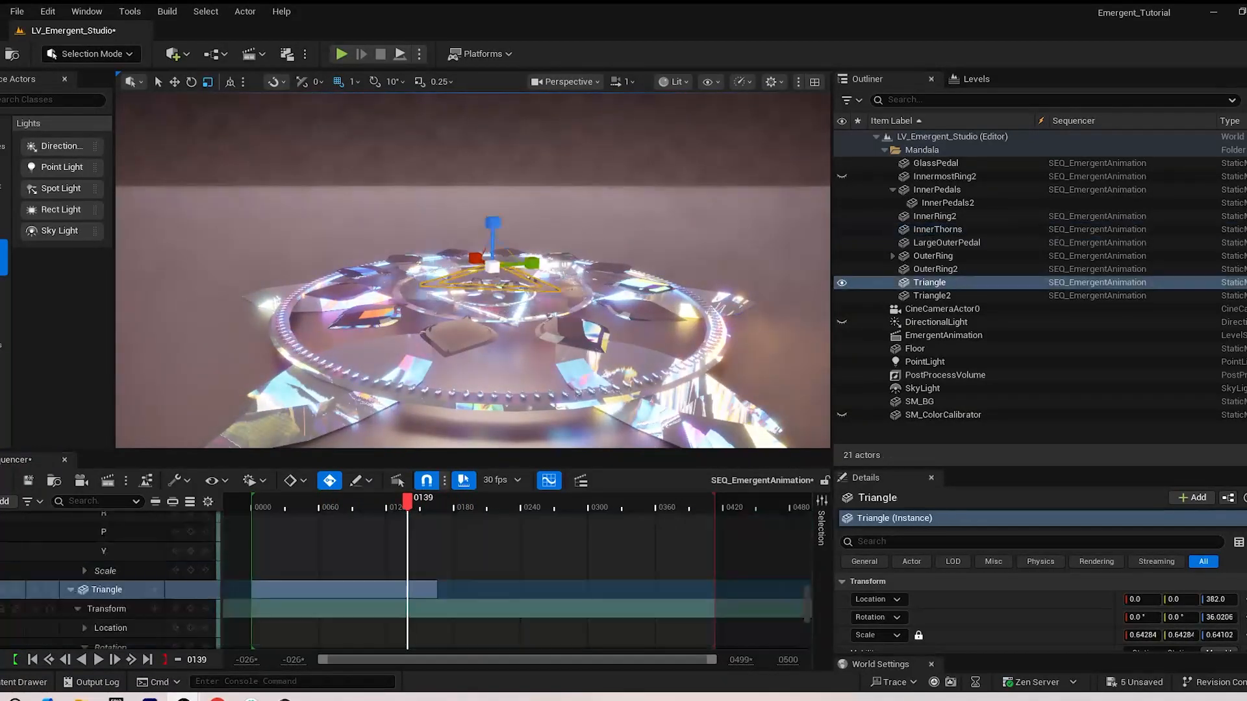
drag(385, 503, 397, 502)
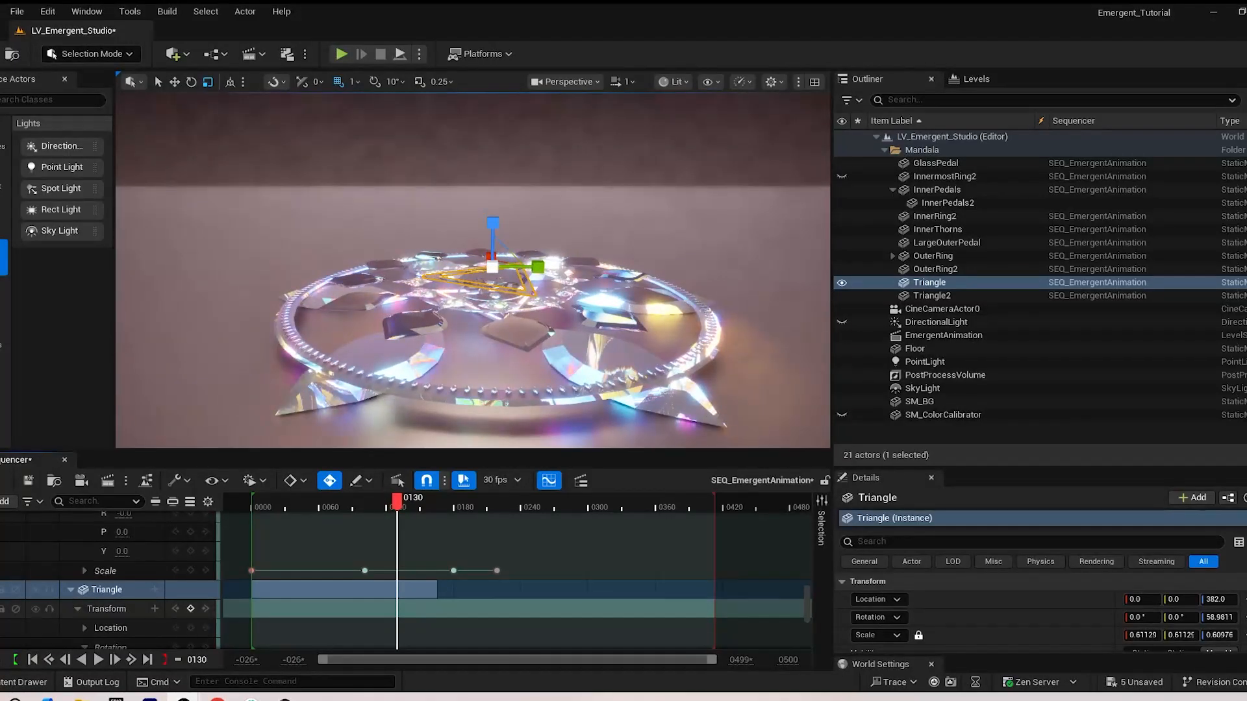
click(176, 570)
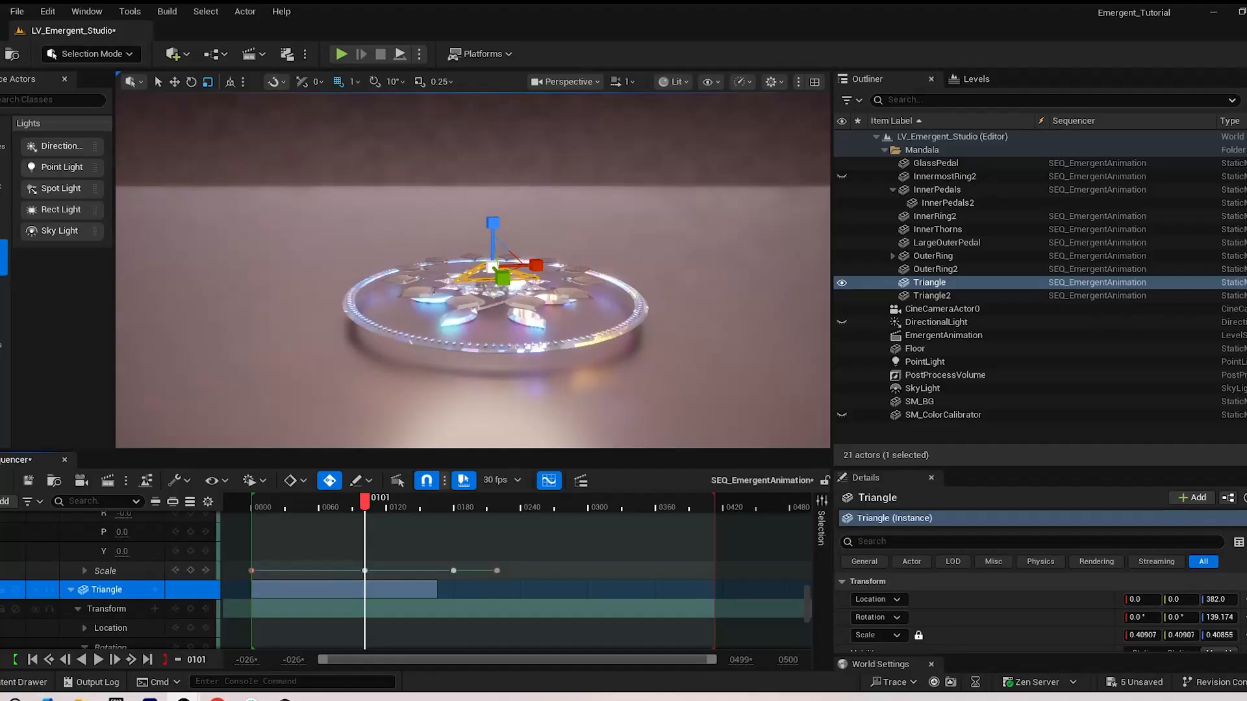
mouse_move(364, 502)
mouse_down()
mouse_move(312, 502)
mouse_move(352, 502)
mouse_up()
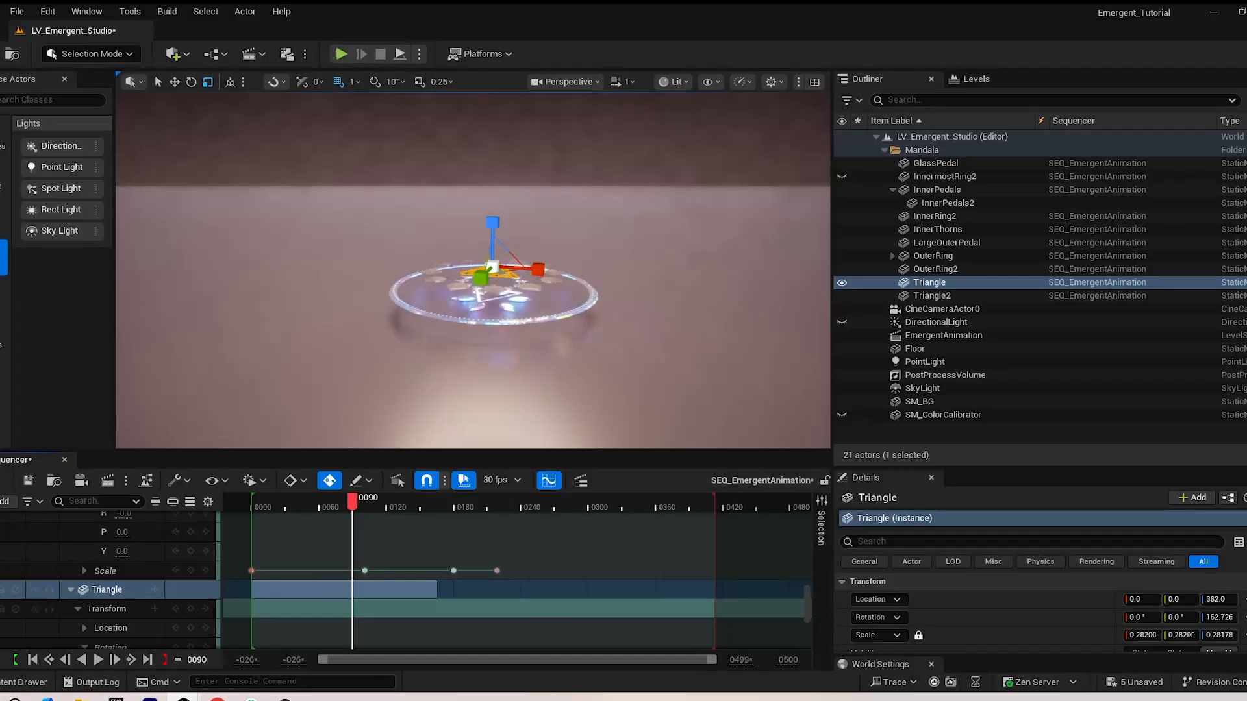
Go to Triangle's first Rotation keyframe at frame 72 and add Location keyframes there
scroll(455, 585, down, 3)
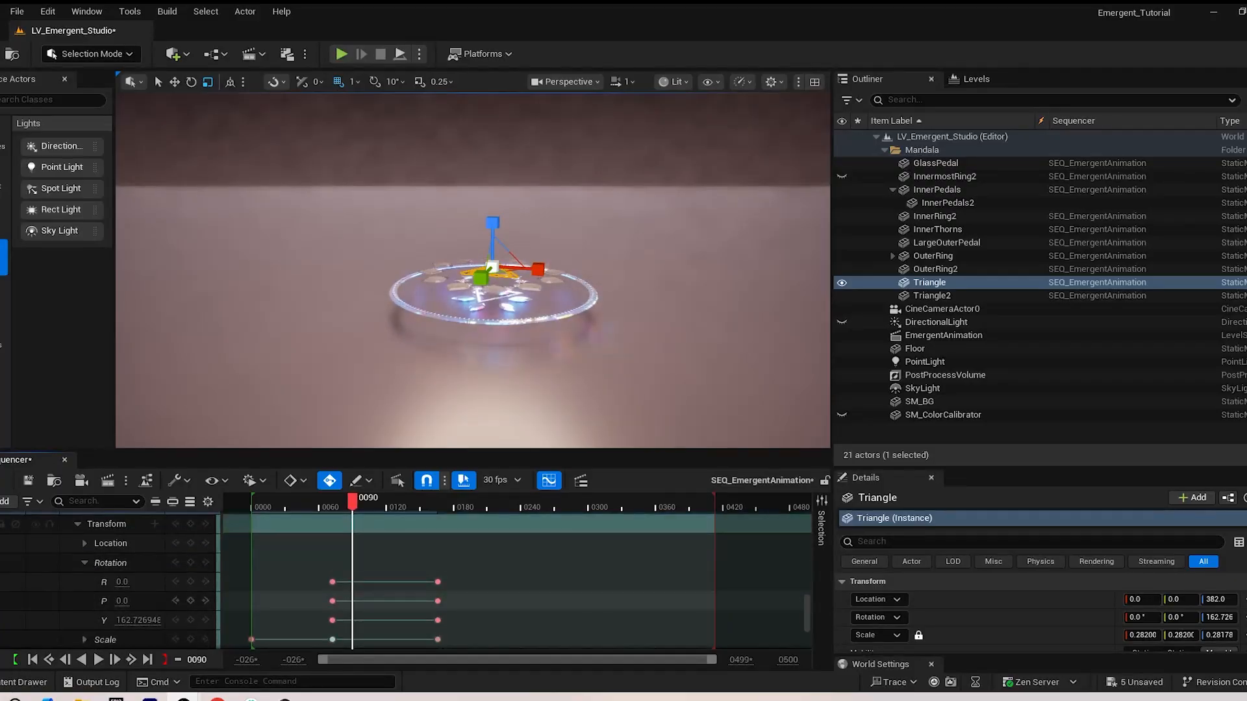
scroll(455, 585, up, 1)
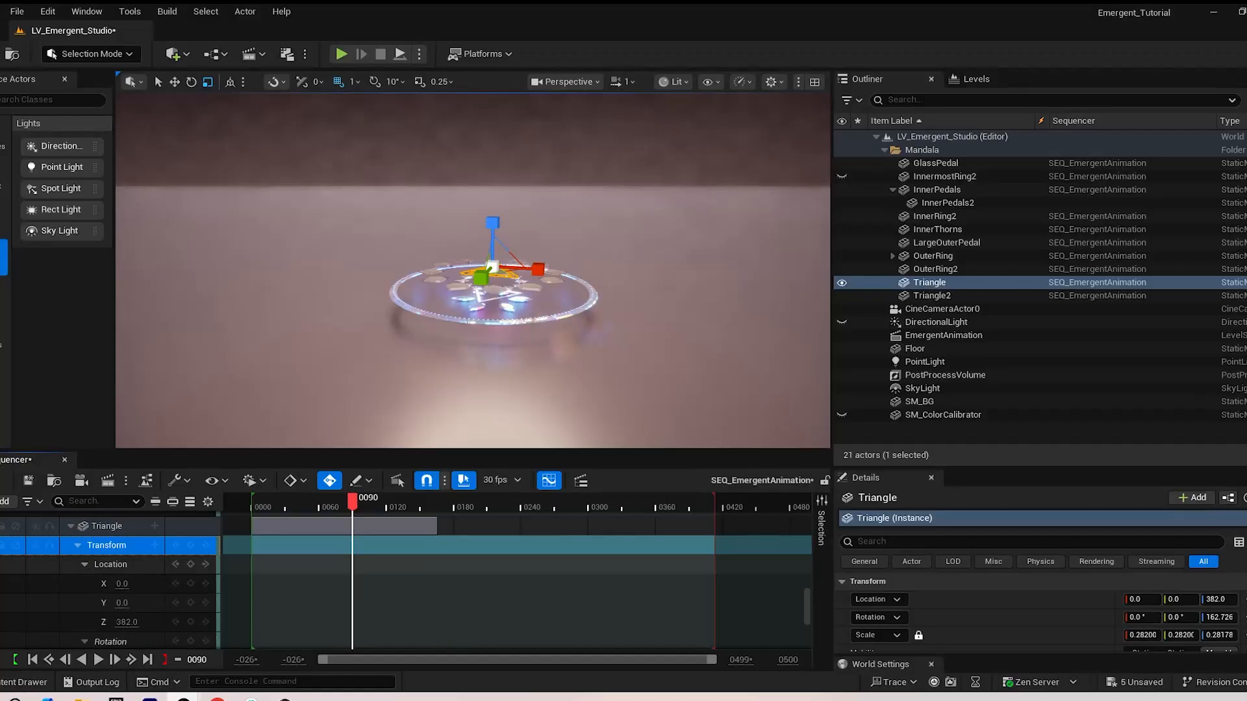
scroll(454, 584, down, 3)
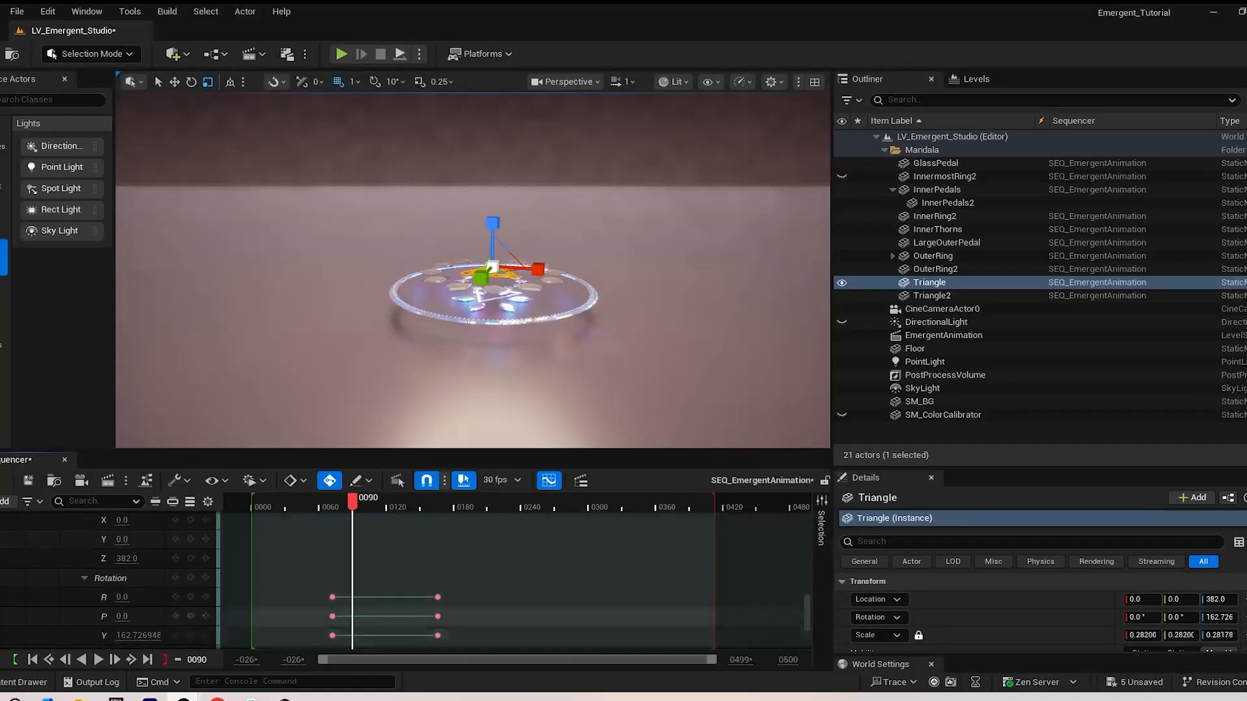
click(176, 597)
scroll(176, 597, up, 5)
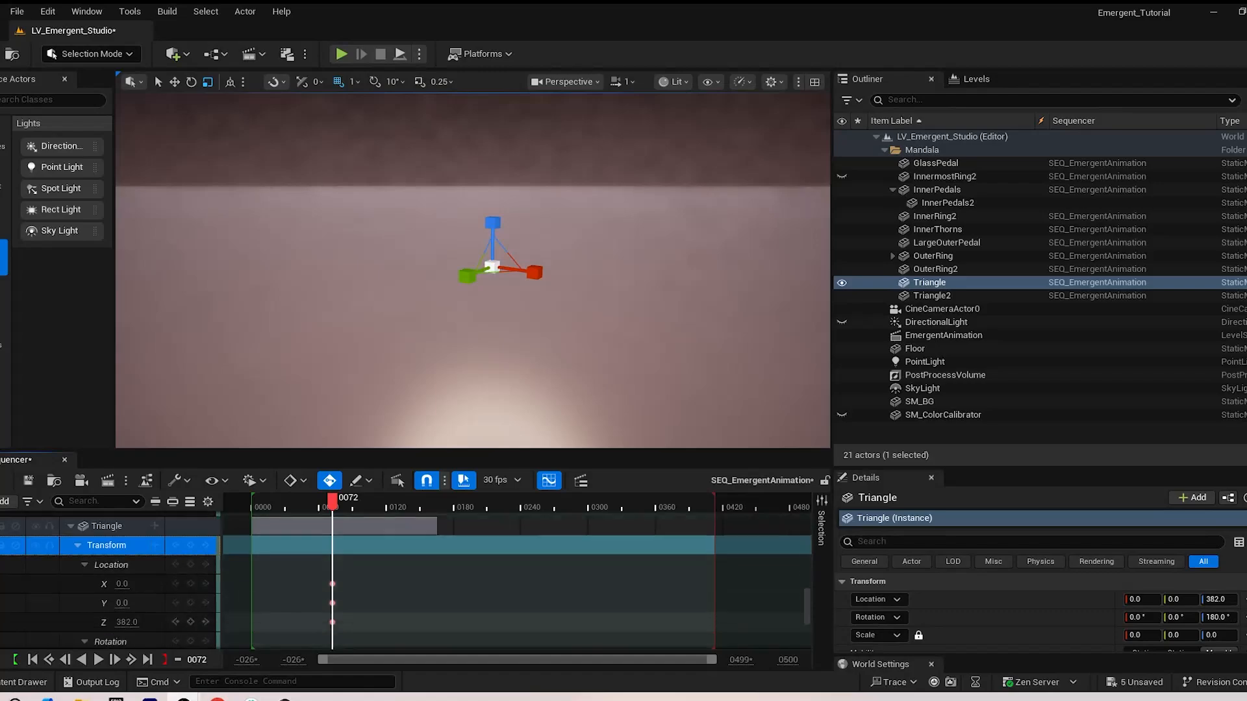
Go to Triangle's last Rotation keyframe at frame 166 and add matching Location keyframes
scroll(176, 596, down, 2)
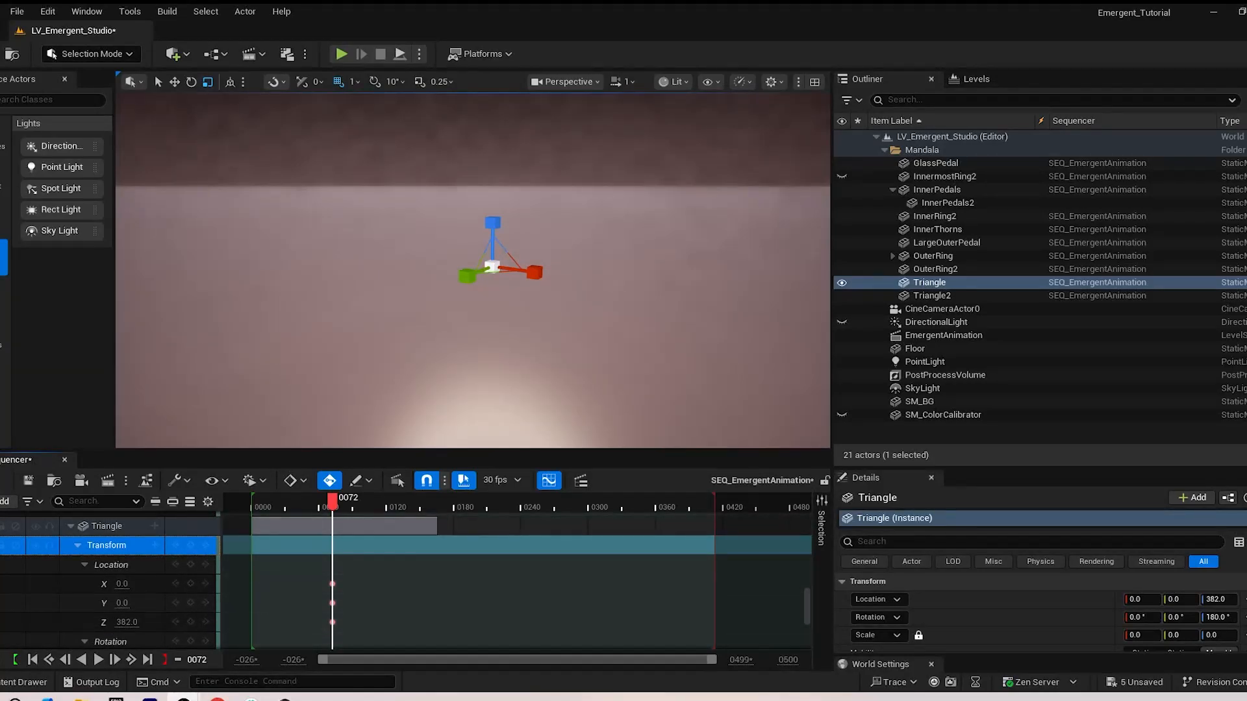
scroll(194, 604, down, 3)
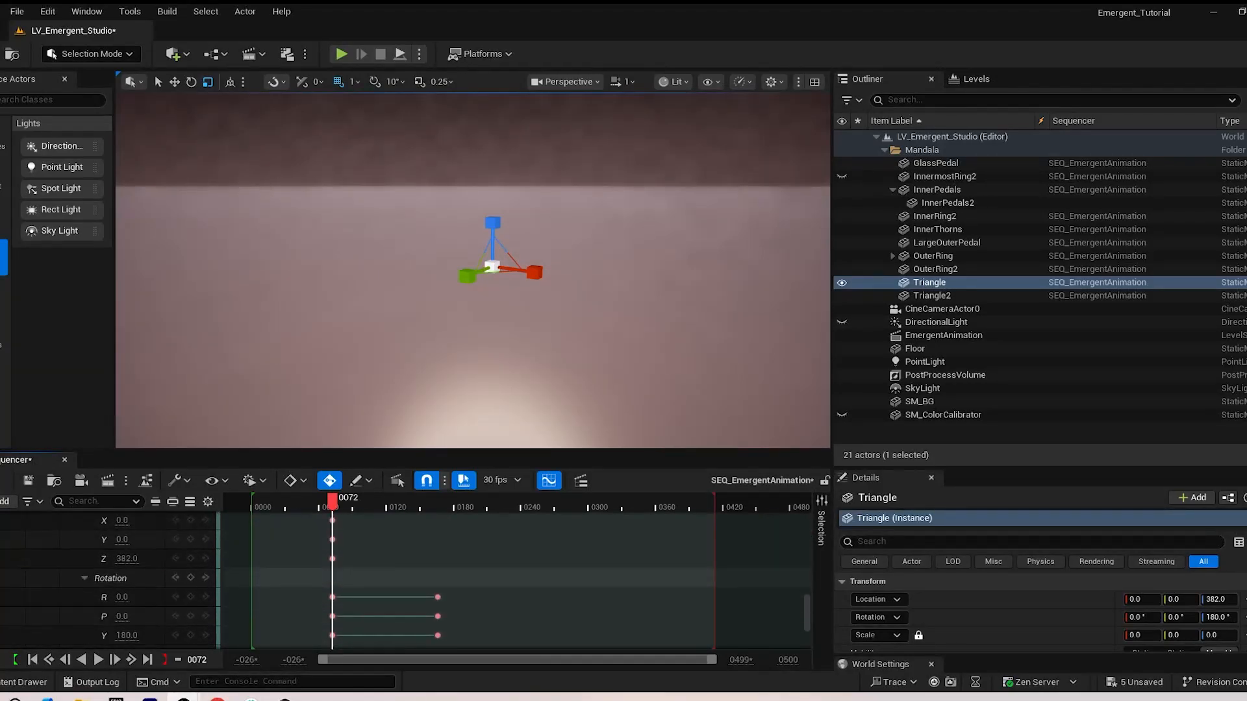
click(205, 615)
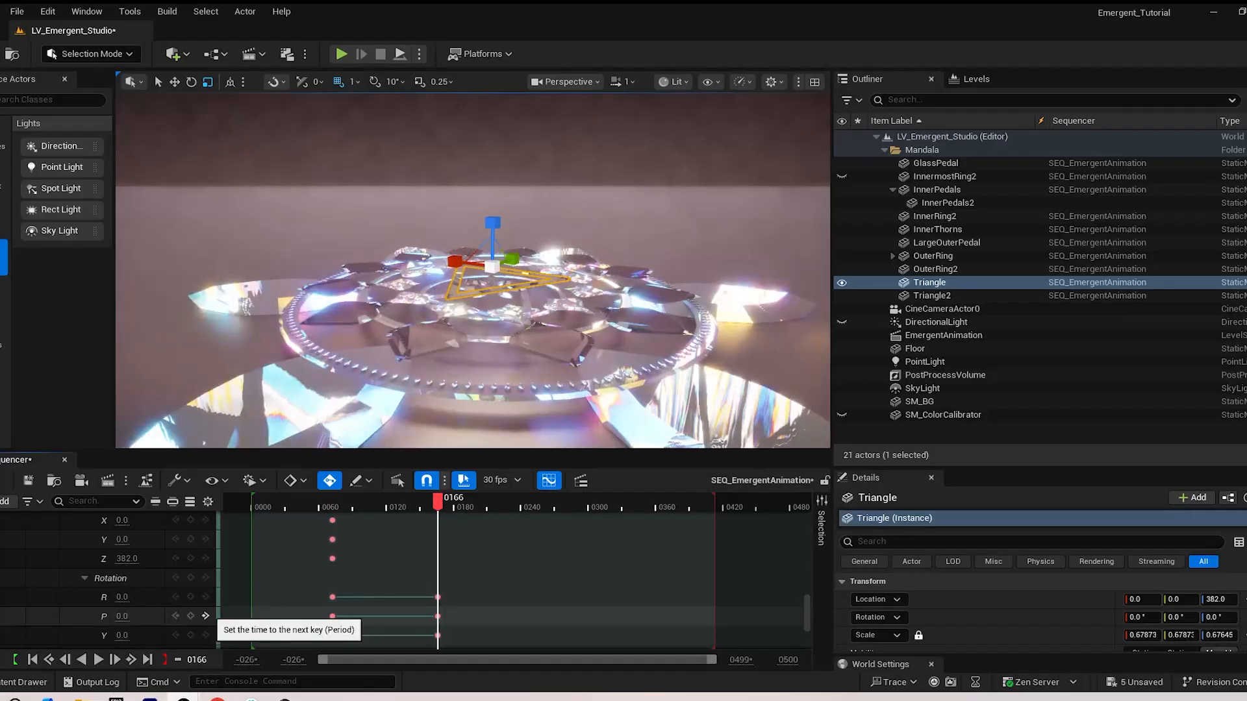
scroll(190, 558, up, 1)
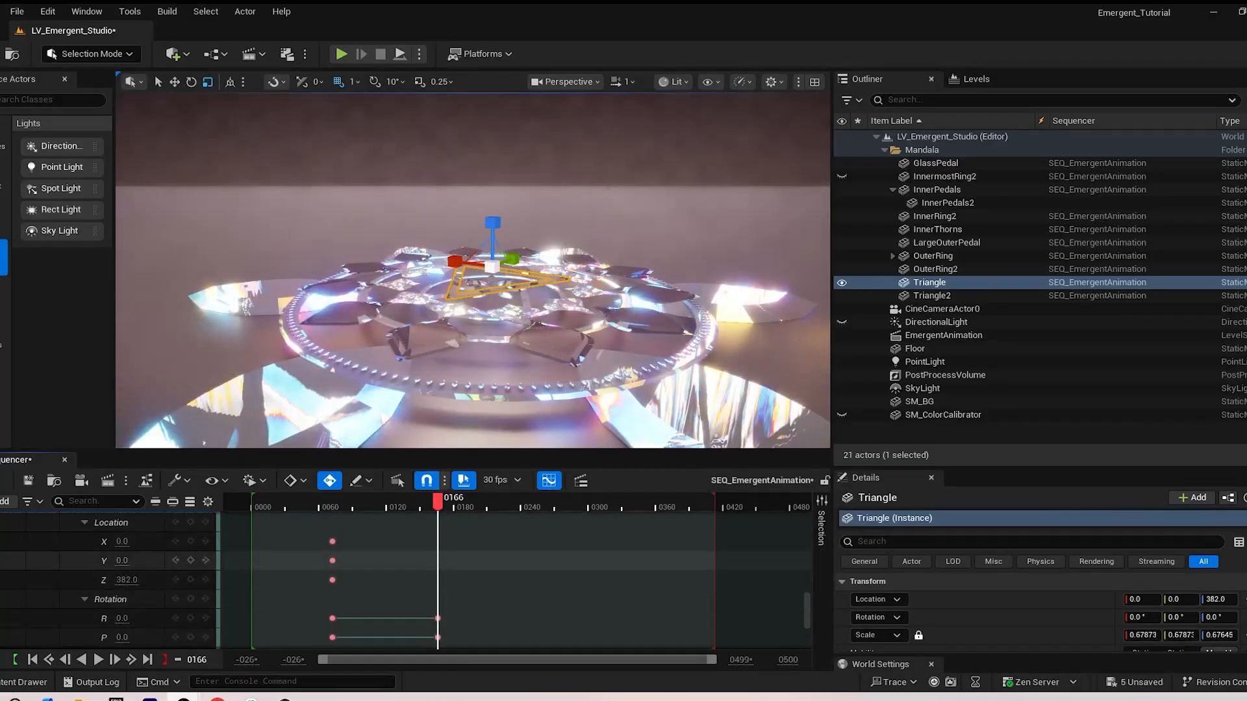
click(191, 522)
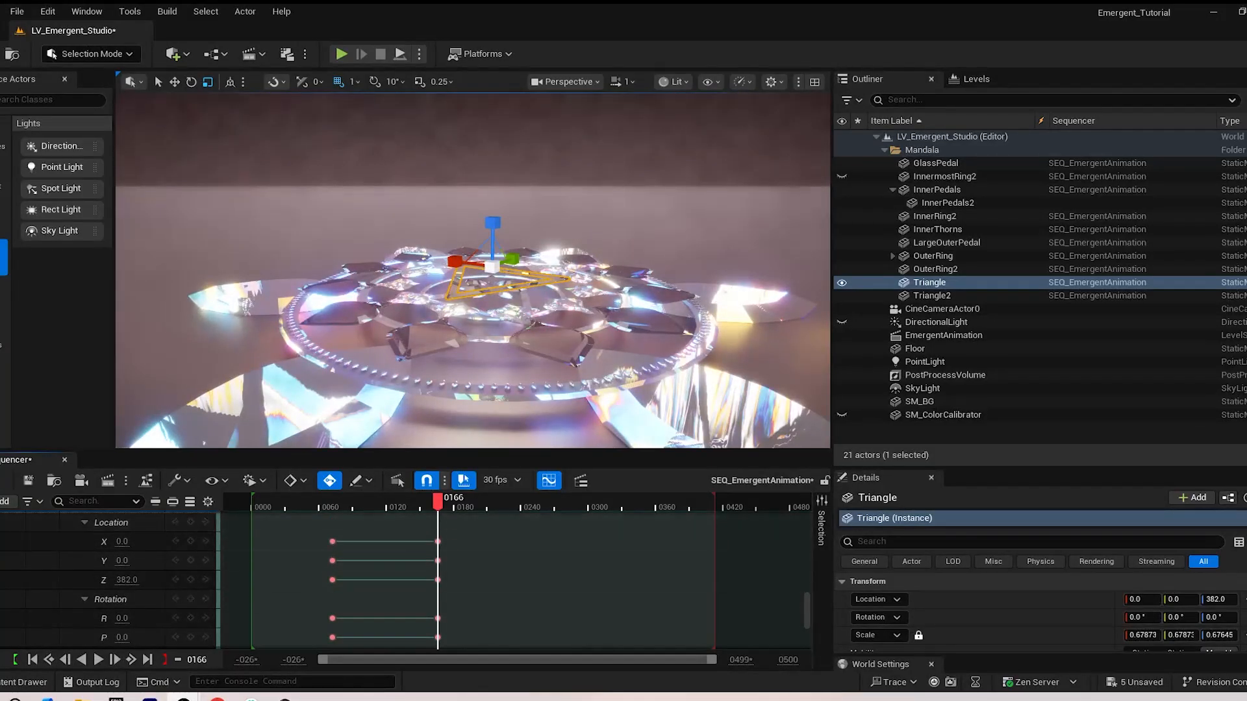
Raise Triangle's Location Z to 1204 at the frame 72 keyframe, scrub back to frame 64 and select the Mandala folder
click(175, 560)
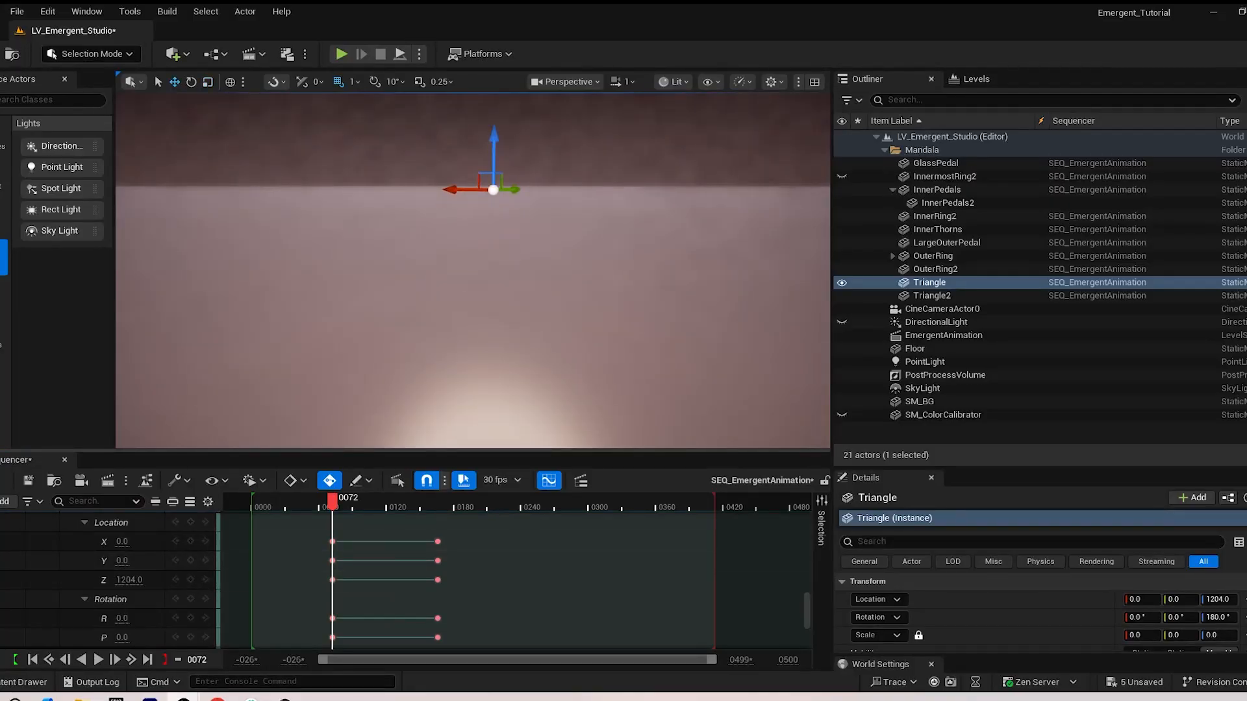
drag(333, 501, 324, 502)
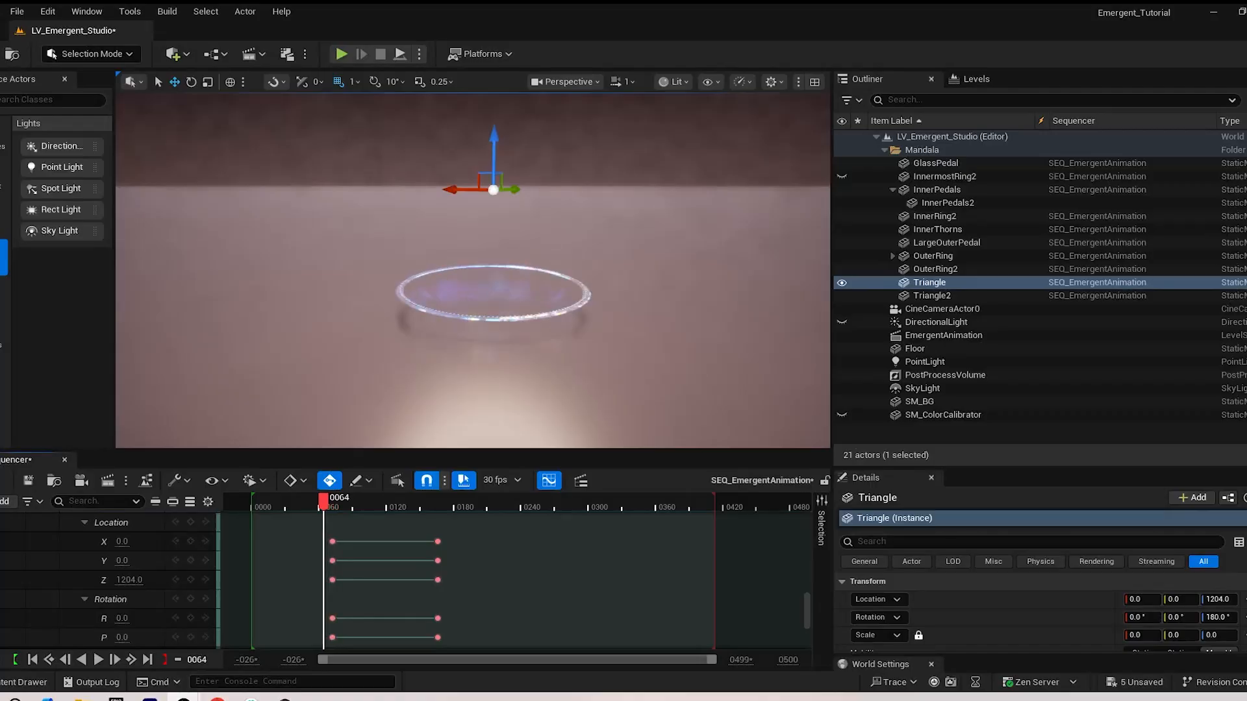
click(922, 150)
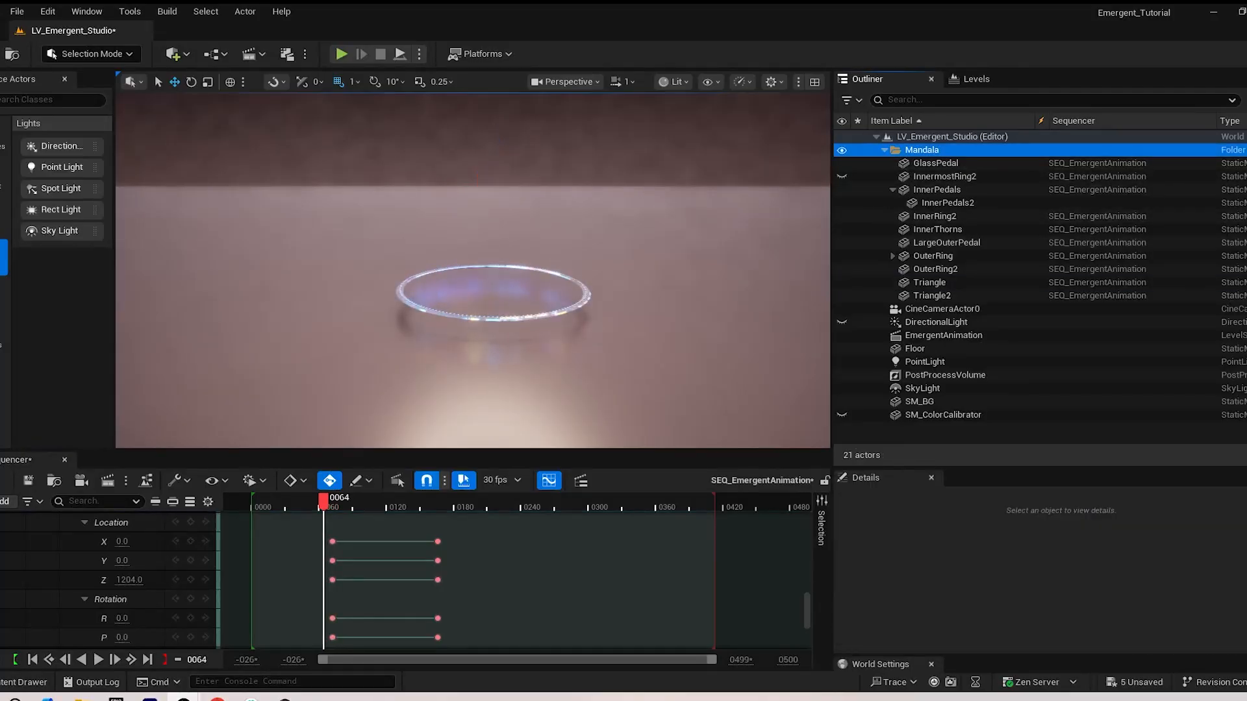